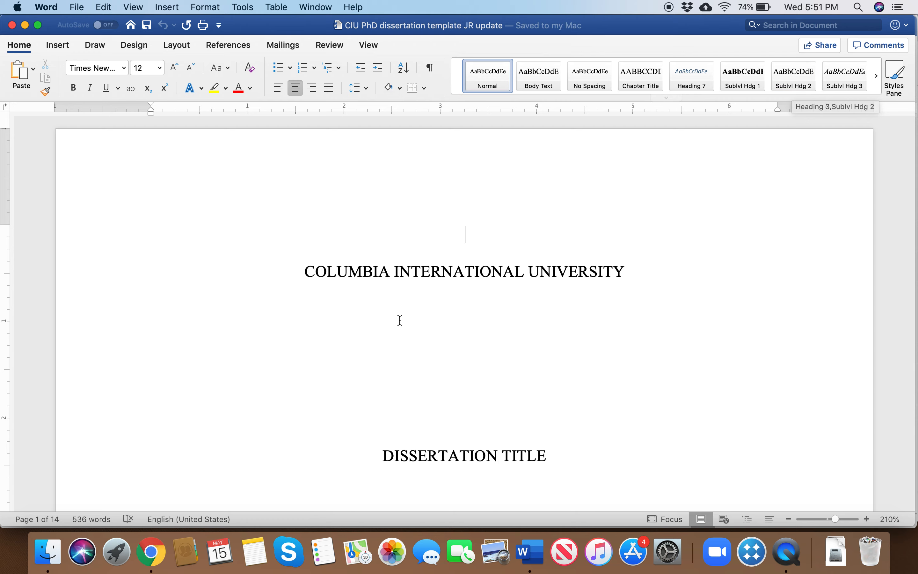
# Find the INTRODUCTION page of the dissertation template and check the styles of its title and first body paragraph
pyautogui.scroll(-20, 394, 325)
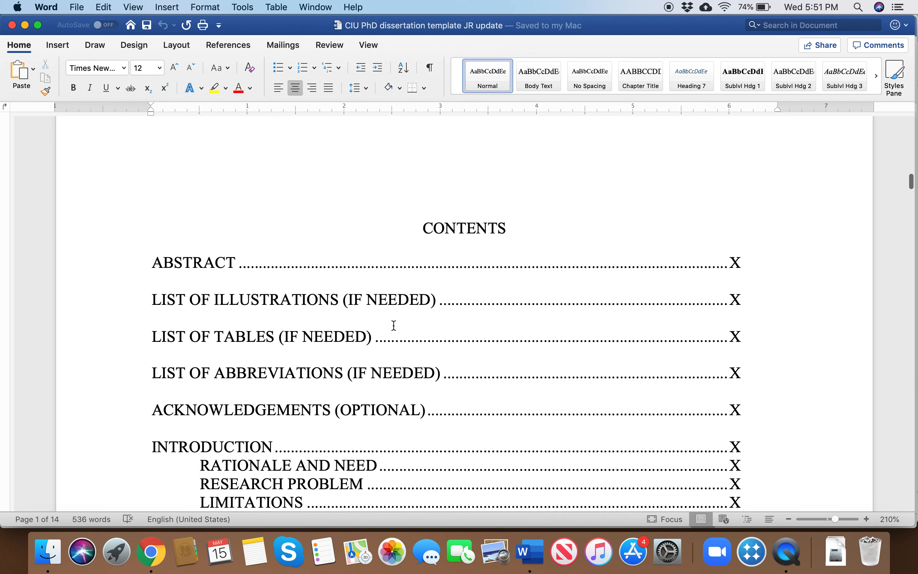
pyautogui.scroll(-20, 394, 325)
pyautogui.scroll(-20, 394, 325)
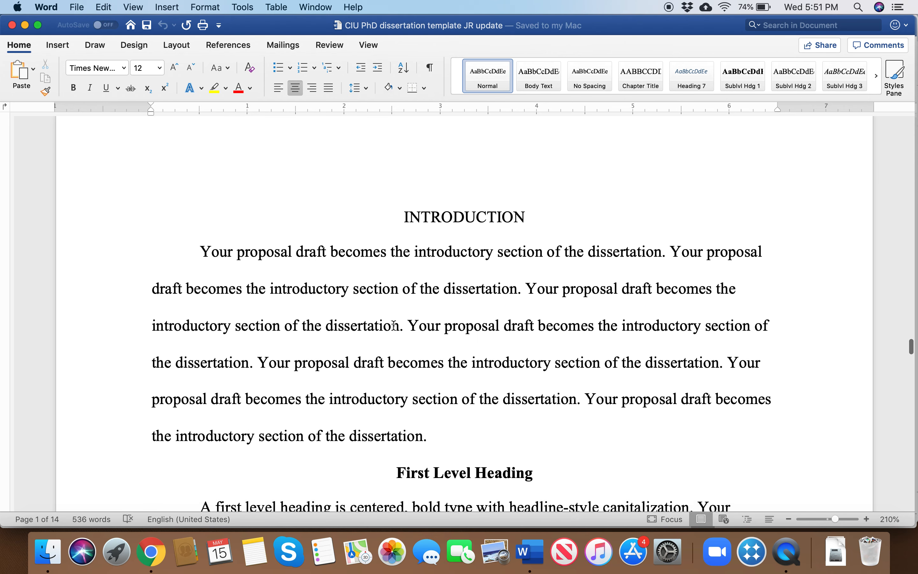
pyautogui.scroll(-3, 394, 325)
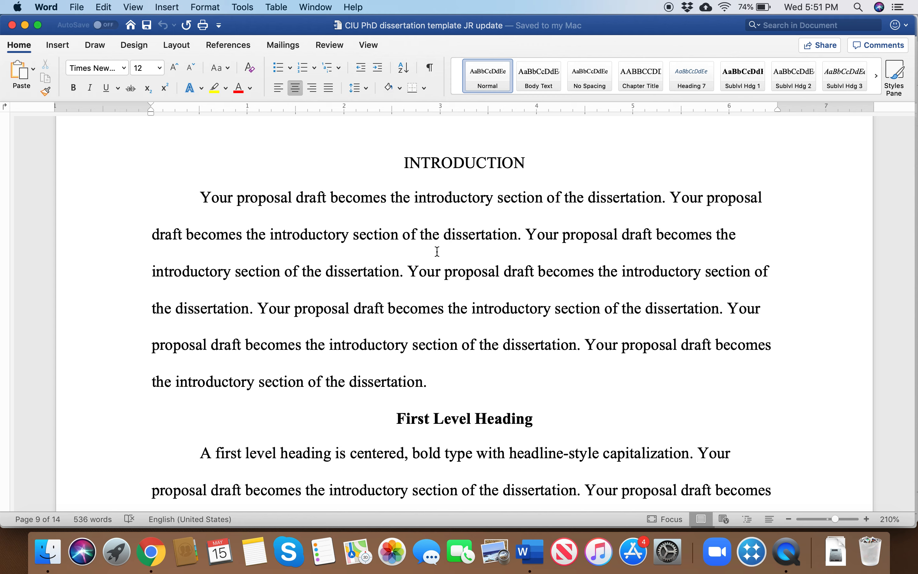
pyautogui.click(446, 164)
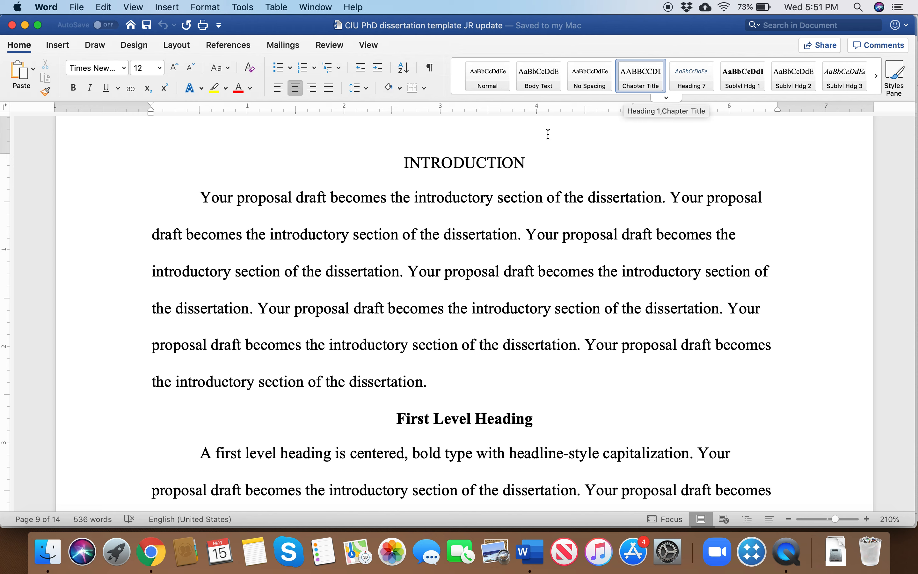
pyautogui.click(341, 235)
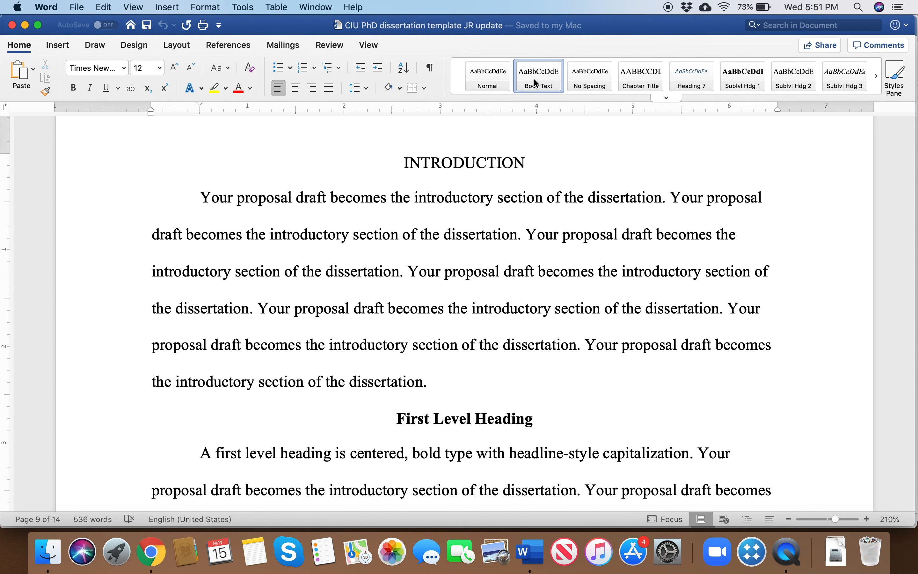
# Check which styles are applied to the First Level Heading and the Second Level Heading
pyautogui.scroll(-6, 369, 406)
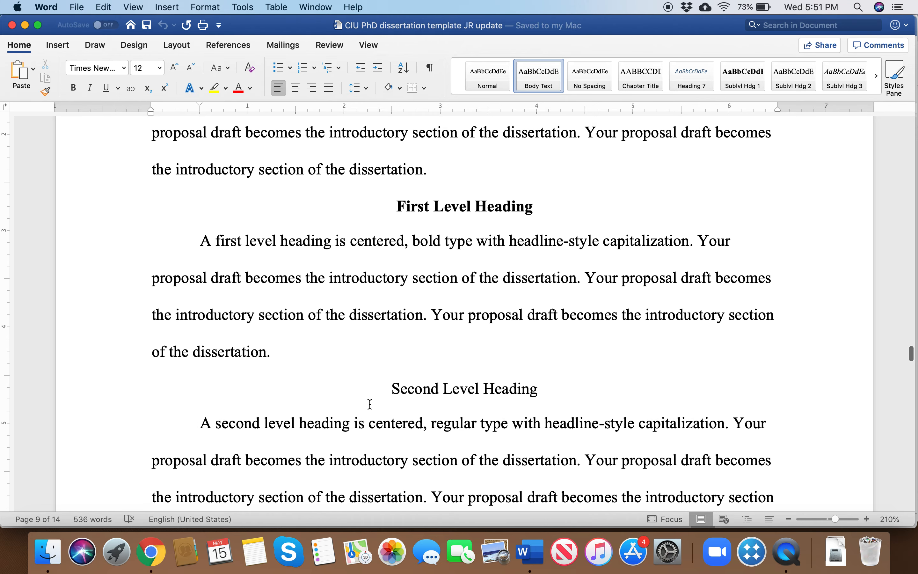
pyautogui.scroll(2, 393, 362)
pyautogui.click(442, 251)
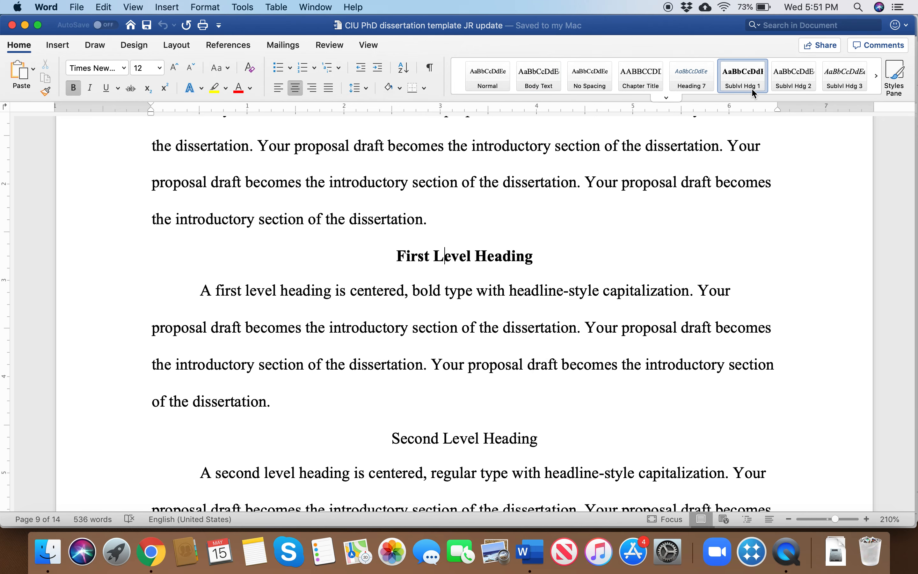
pyautogui.scroll(-4, 475, 297)
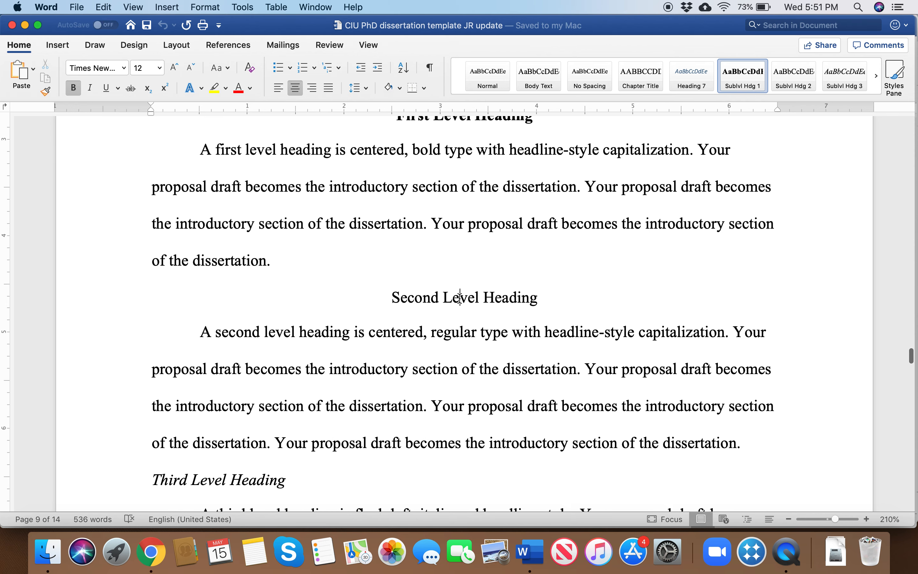
pyautogui.click(459, 298)
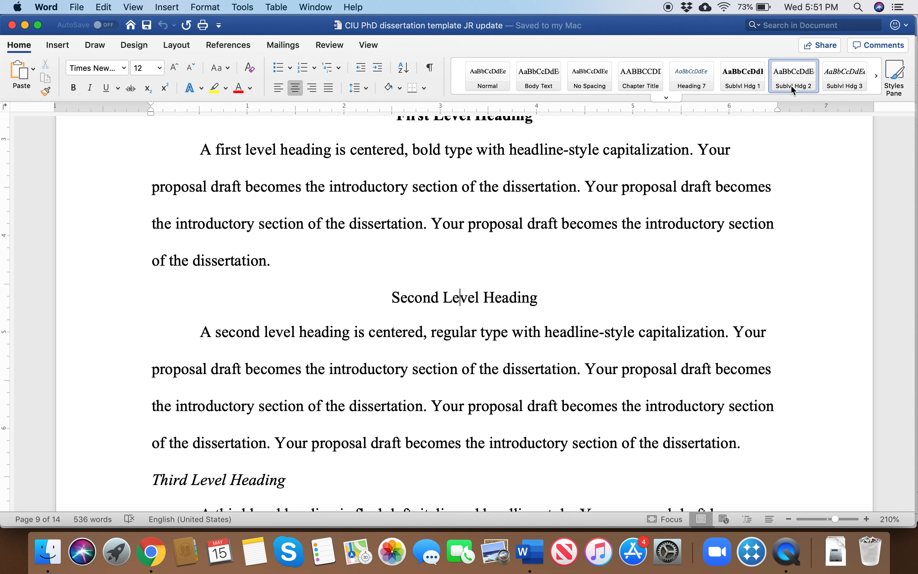
# Check the styles of the Third Level Heading and Fourth level heading, showing more of the style gallery
pyautogui.scroll(-2, 355, 342)
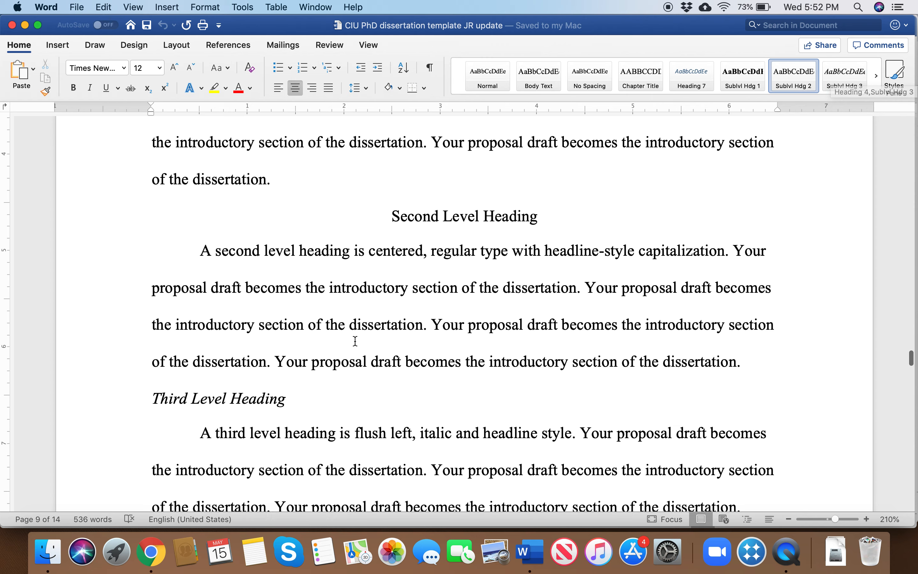
pyautogui.scroll(-2, 355, 341)
pyautogui.click(211, 333)
pyautogui.scroll(-3, 333, 358)
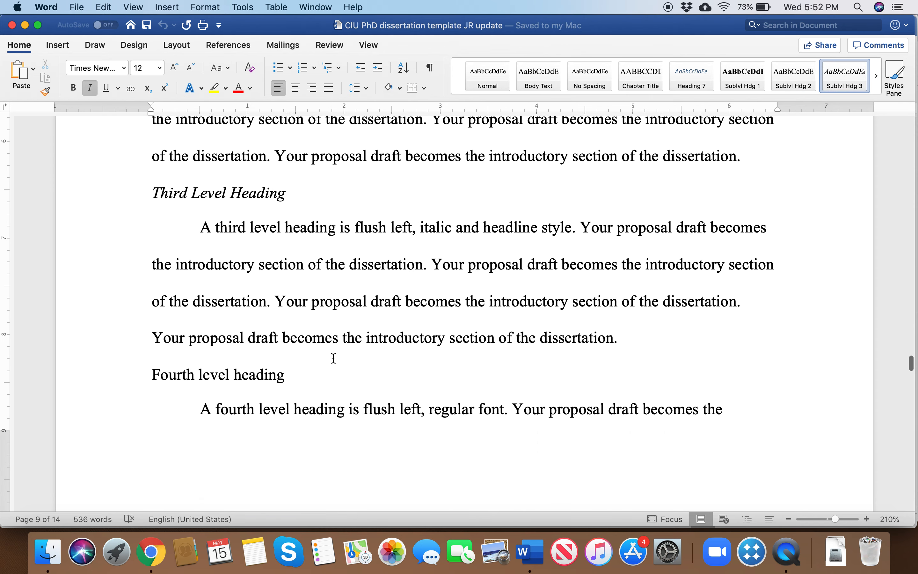
pyautogui.scroll(-1, 333, 358)
pyautogui.click(215, 327)
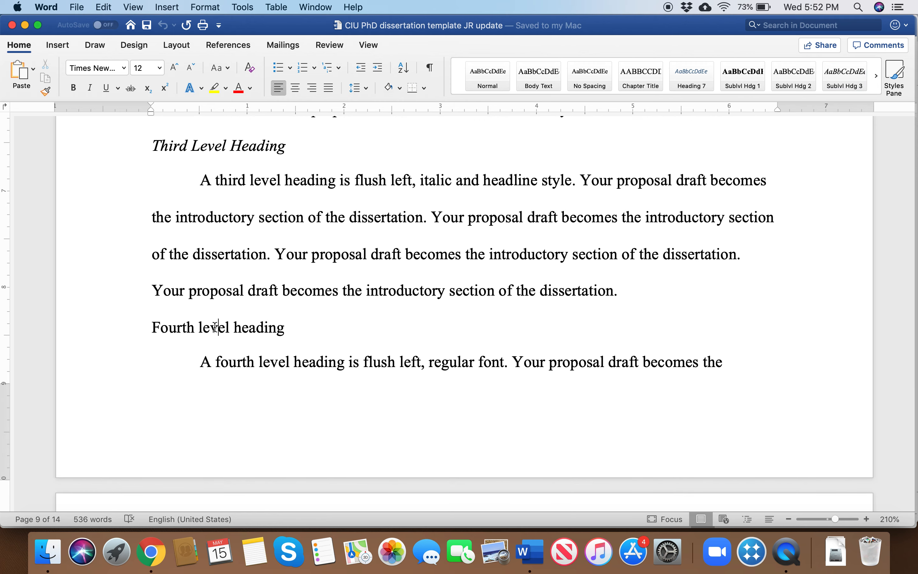
pyautogui.click(876, 77)
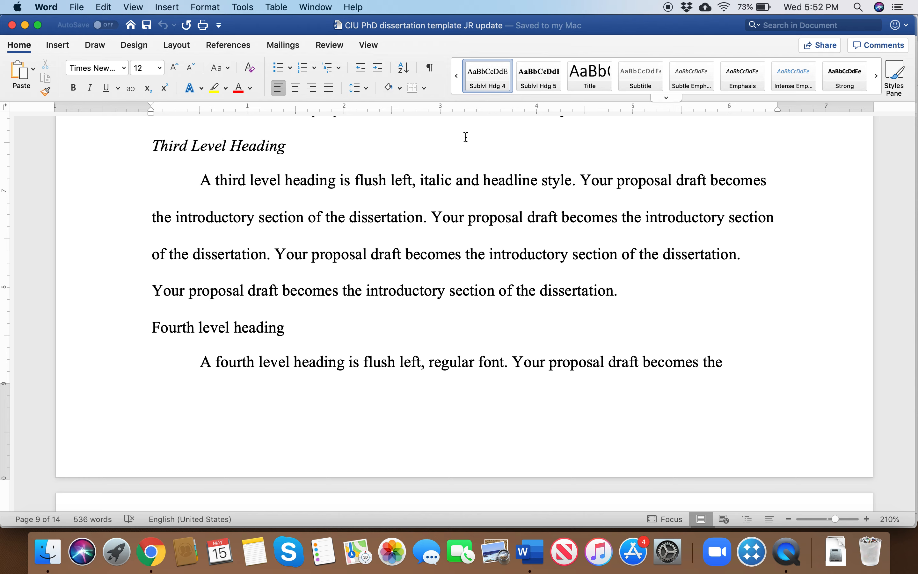
# Check the style of the Fifth level heading on the following page and return to the start of the style gallery
pyautogui.scroll(-6, 405, 260)
pyautogui.scroll(-2, 405, 260)
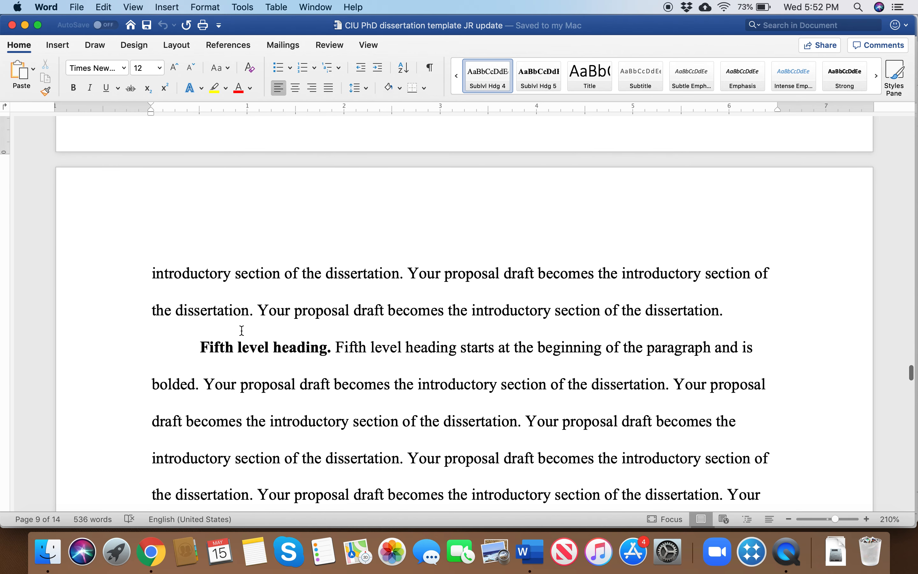
pyautogui.click(251, 346)
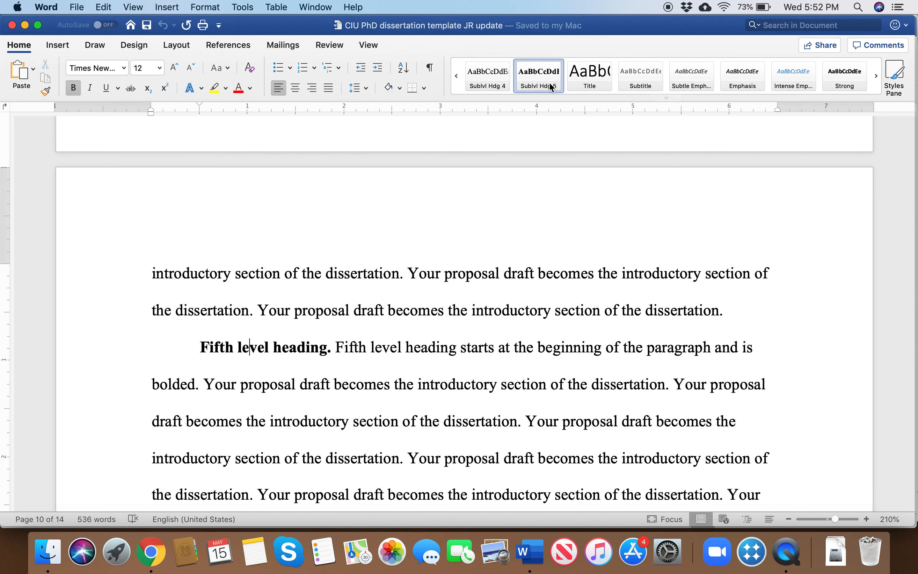
pyautogui.click(455, 77)
# Recheck the INTRODUCTION title's style and view the open INCHE presentation summary document before returning to the template
pyautogui.scroll(15, 395, 287)
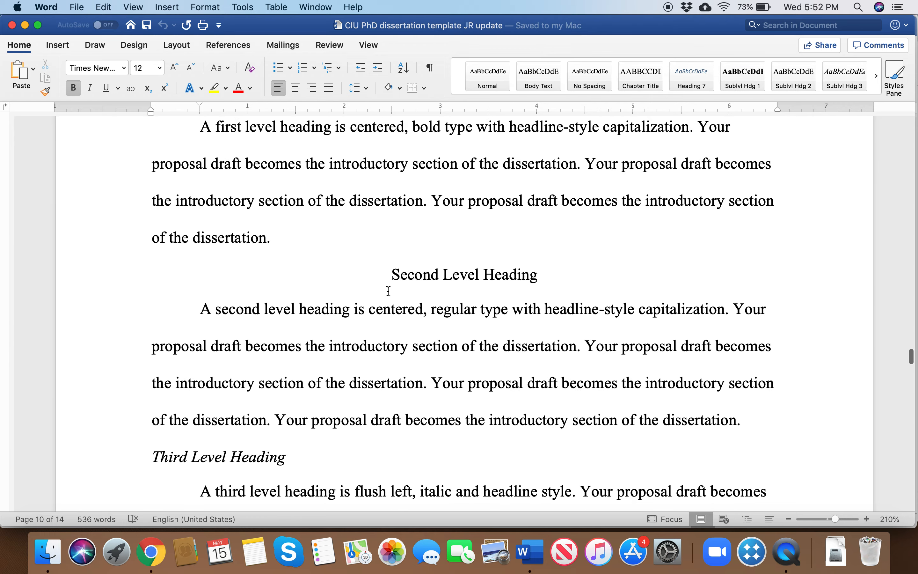
pyautogui.scroll(3, 388, 291)
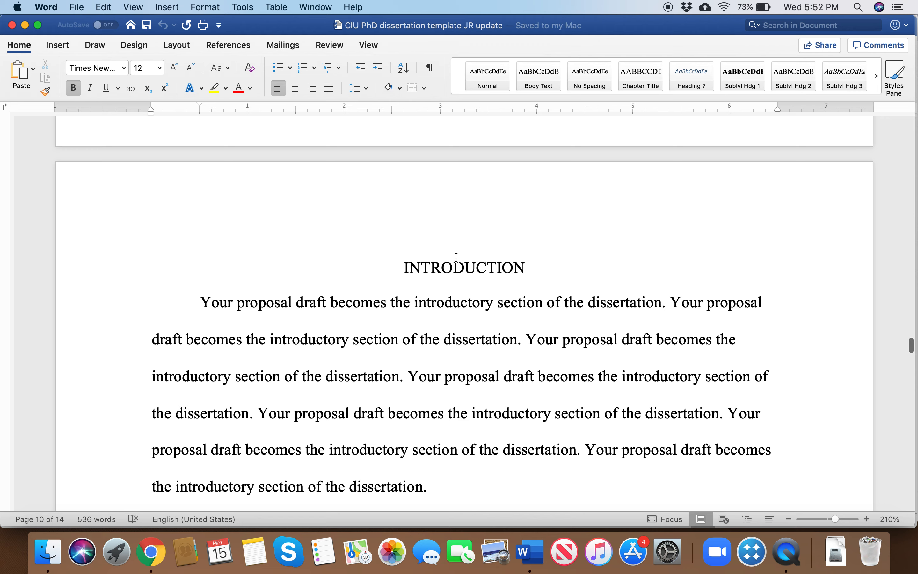
pyautogui.click(445, 270)
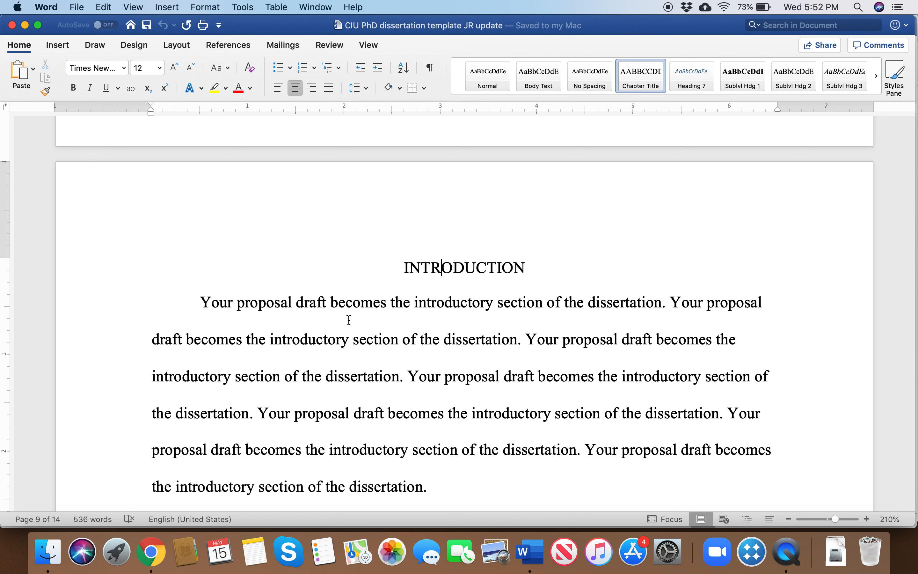
pyautogui.scroll(-2, 349, 320)
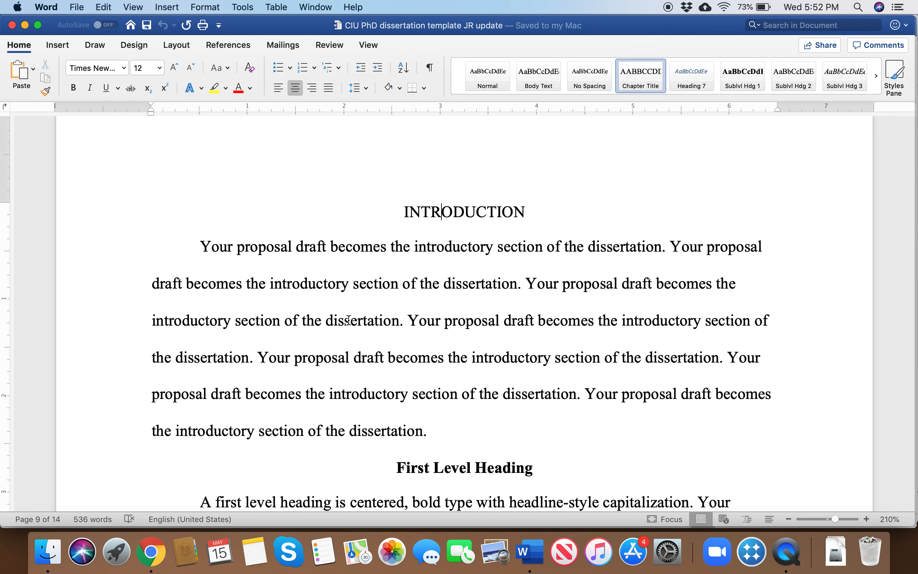
pyautogui.press('super+grave')
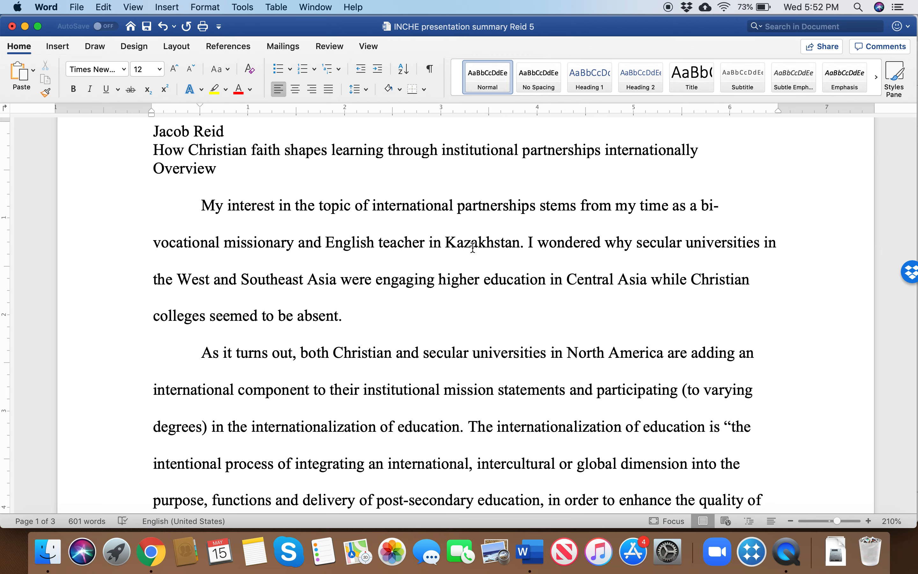
pyautogui.press('super+grave')
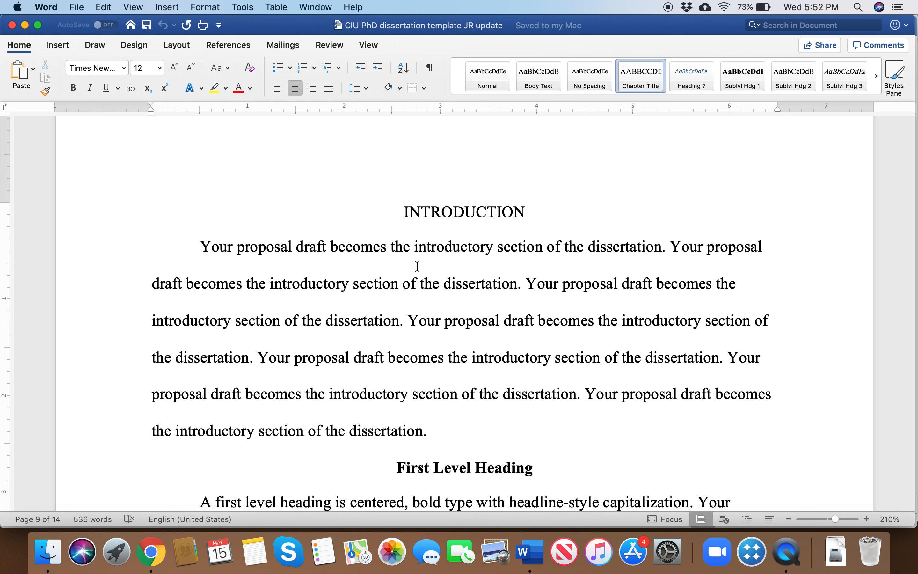
# Save a copy of the template as "CIU PhD dissertation draft" in the CIU Adjunct folder in Word Document (.docx) format
pyautogui.scroll(-2, 417, 266)
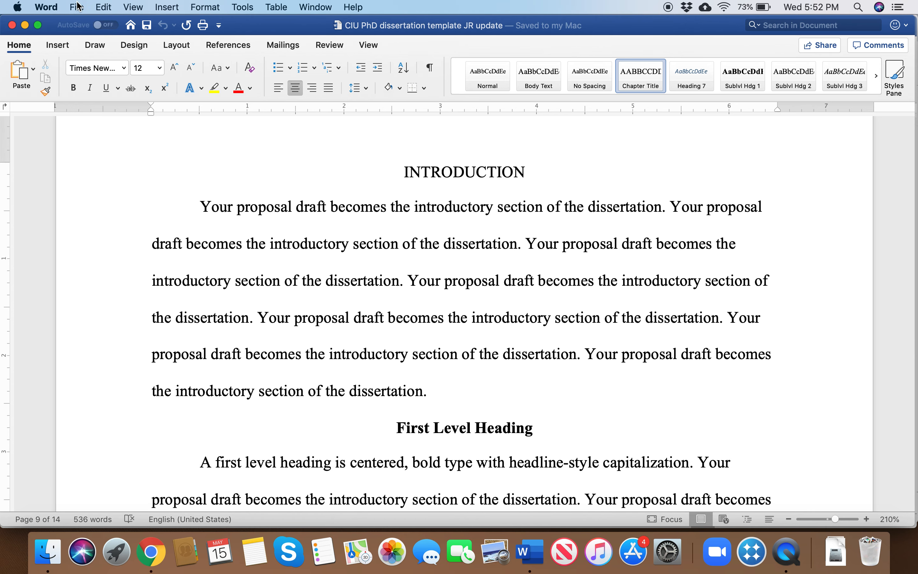
pyautogui.click(77, 5)
pyautogui.click(107, 102)
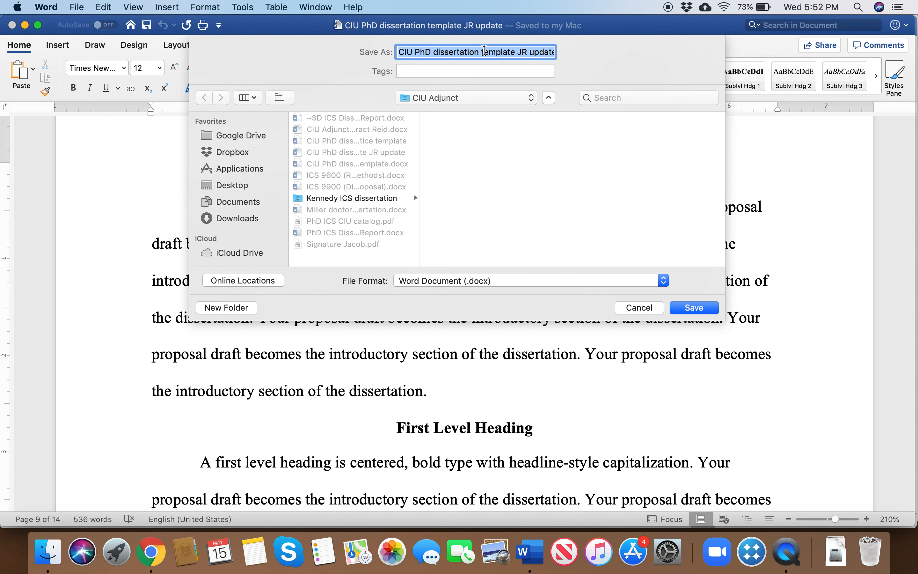
pyautogui.click(485, 51)
pyautogui.moveTo(481, 53); pyautogui.dragTo(612, 58)
pyautogui.press('BackSpace')
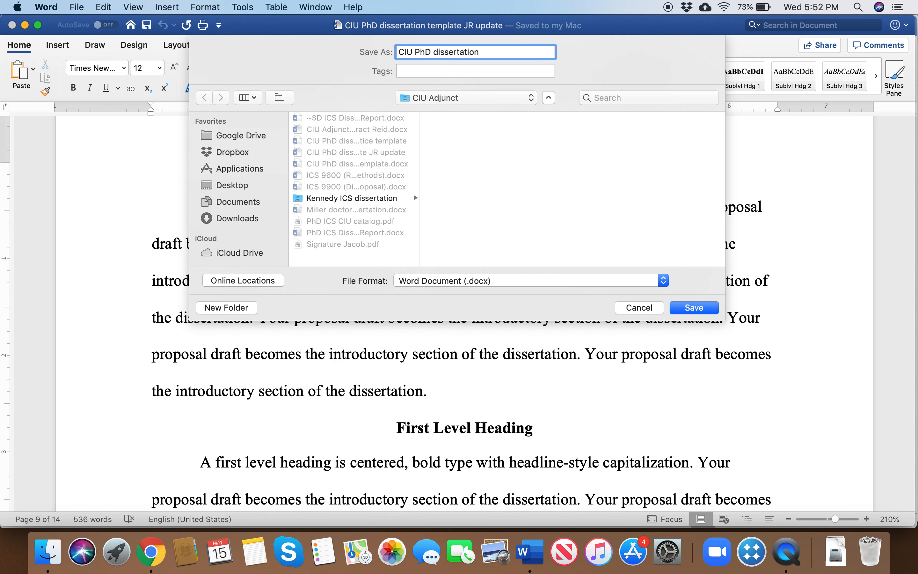
pyautogui.write('cha')
pyautogui.click(694, 307)
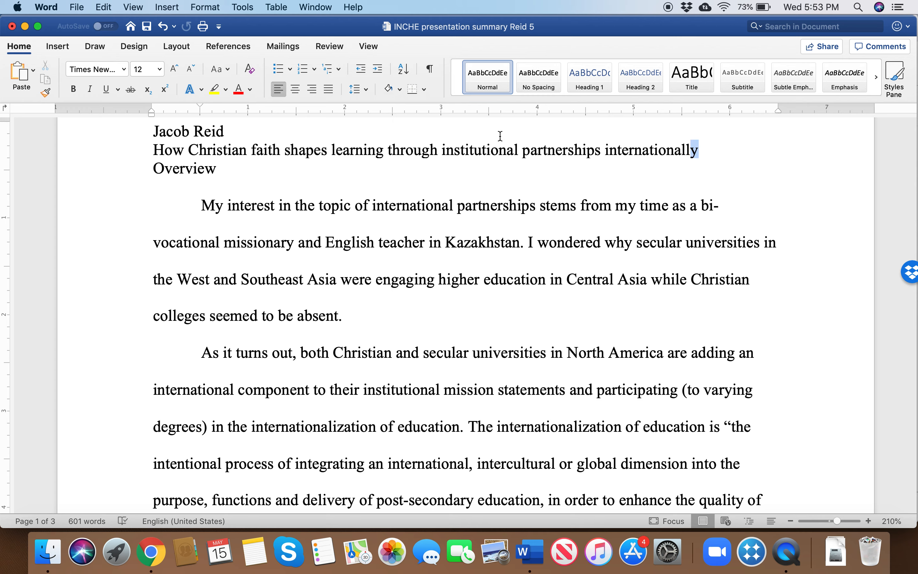
# Copy the "How Christian faith shapes learning…" title line from the INCHE presentation summary and paste it over the draft's First Level Heading
pyautogui.tripleClick(701, 150)
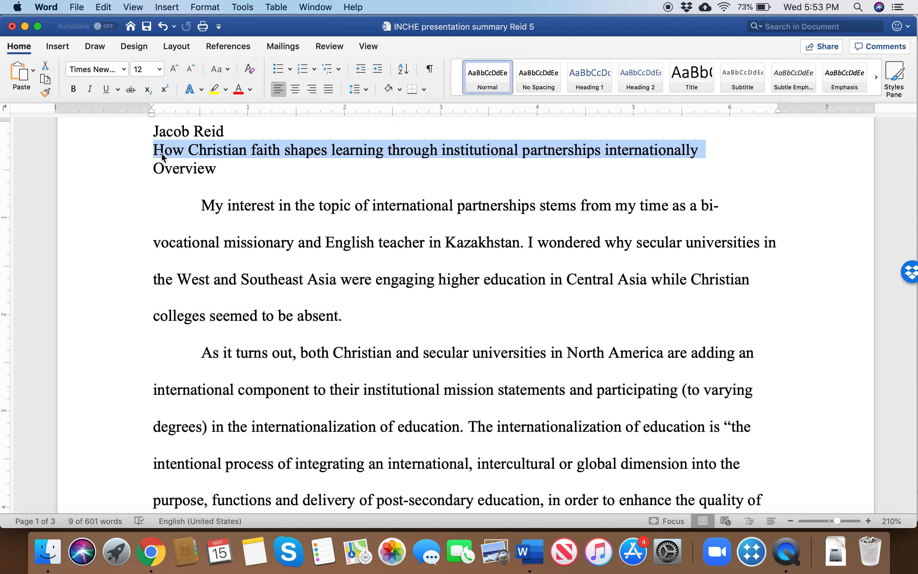
pyautogui.press('super+c')
pyautogui.press('super+grave')
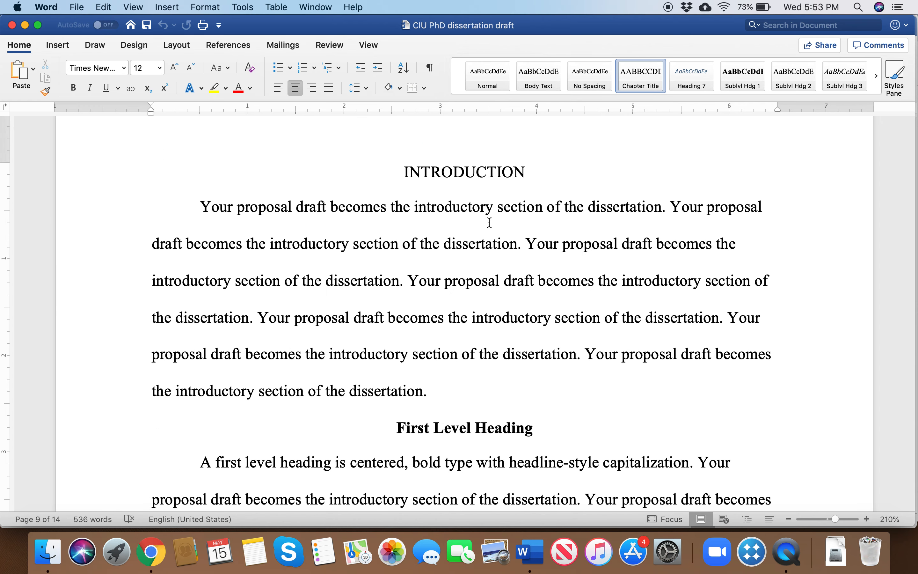
pyautogui.scroll(-2, 429, 305)
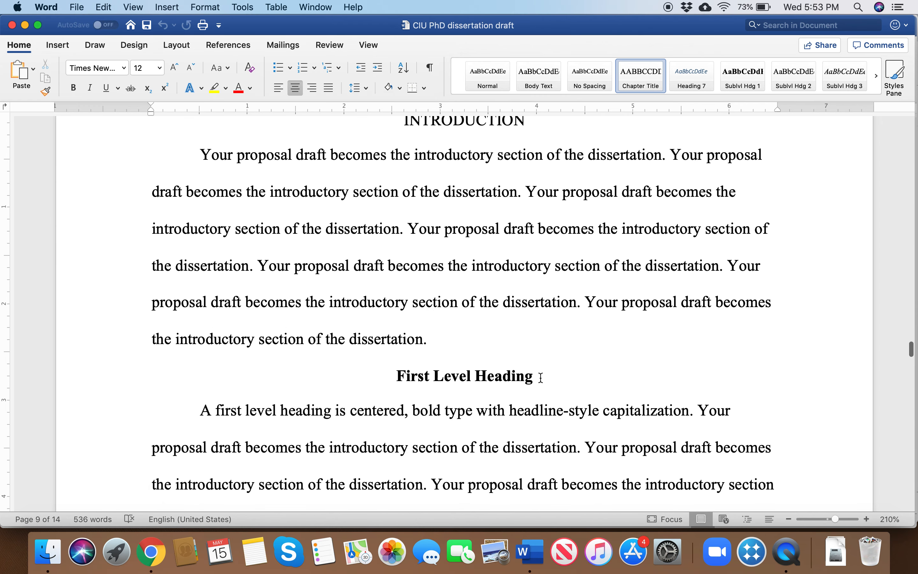
pyautogui.moveTo(534, 379); pyautogui.dragTo(412, 384)
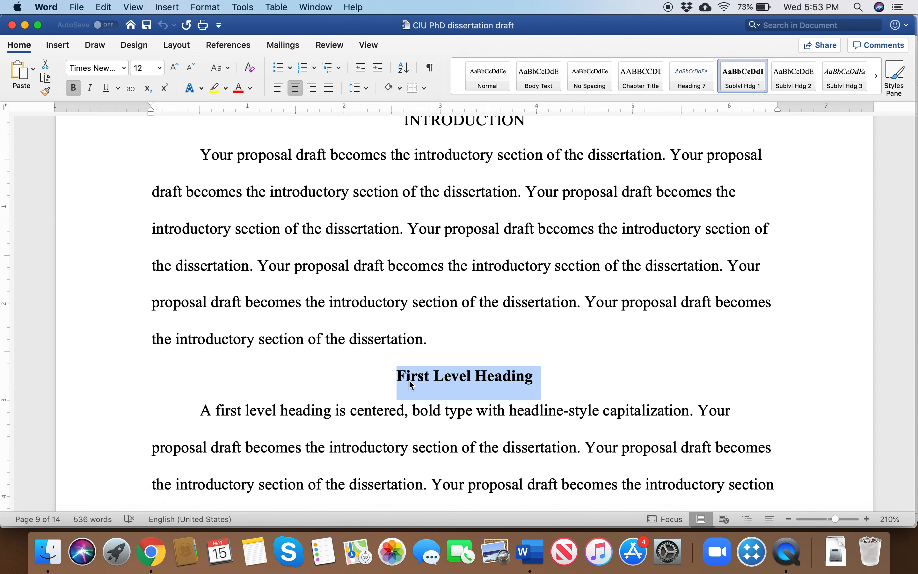
pyautogui.press('super+v')
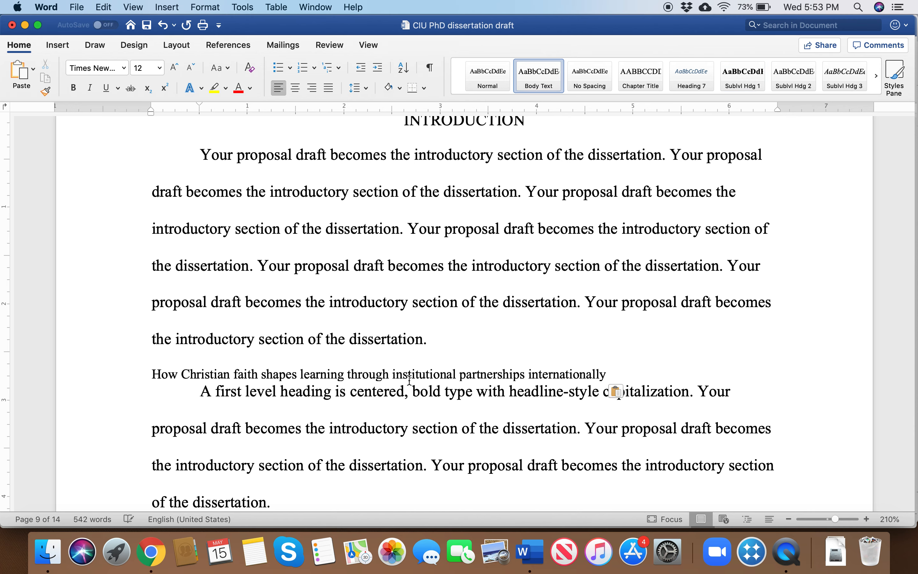
# Change the pasted title to Match Destination Formatting, switch it to Keep Text Only, and restore the paragraph break after it
pyautogui.click(618, 391)
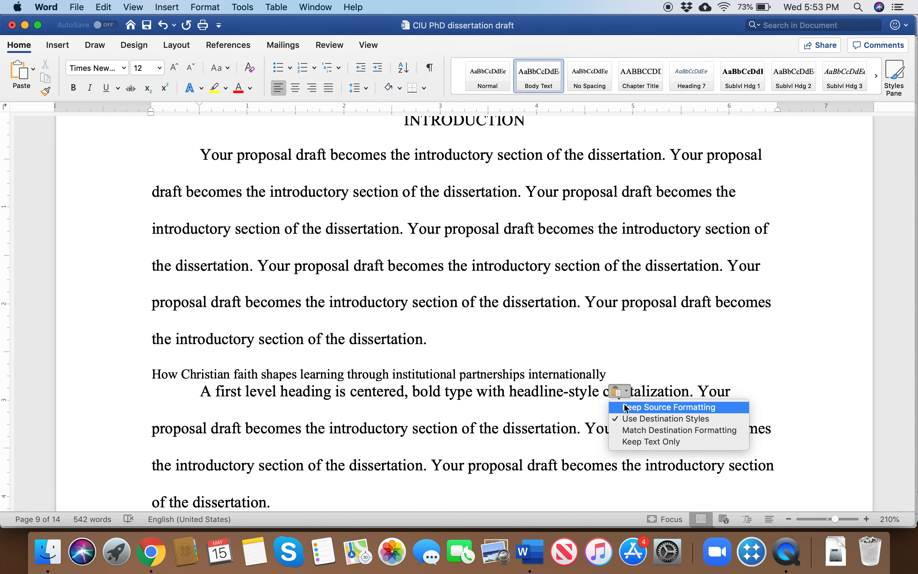
pyautogui.click(637, 430)
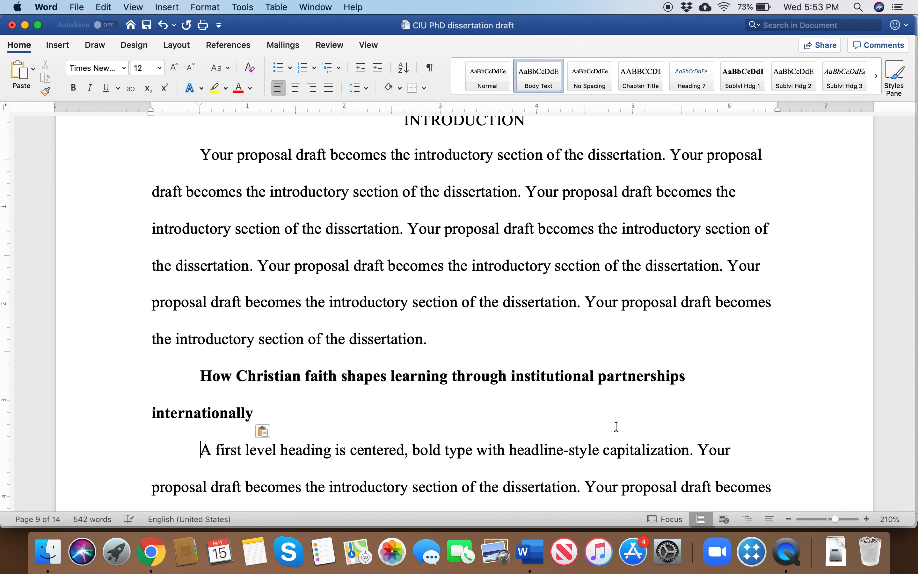
pyautogui.click(273, 415)
pyautogui.click(266, 432)
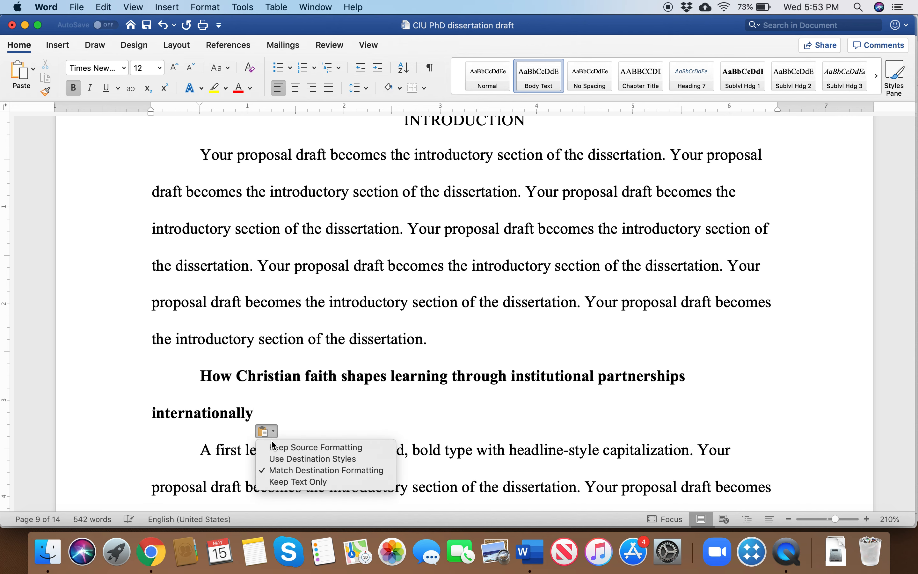
pyautogui.click(294, 482)
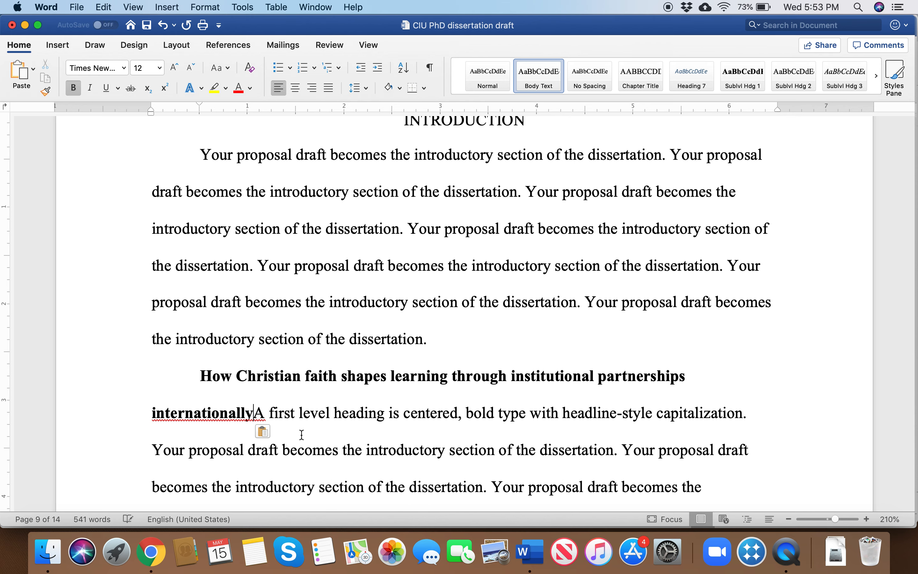
pyautogui.press('Return')
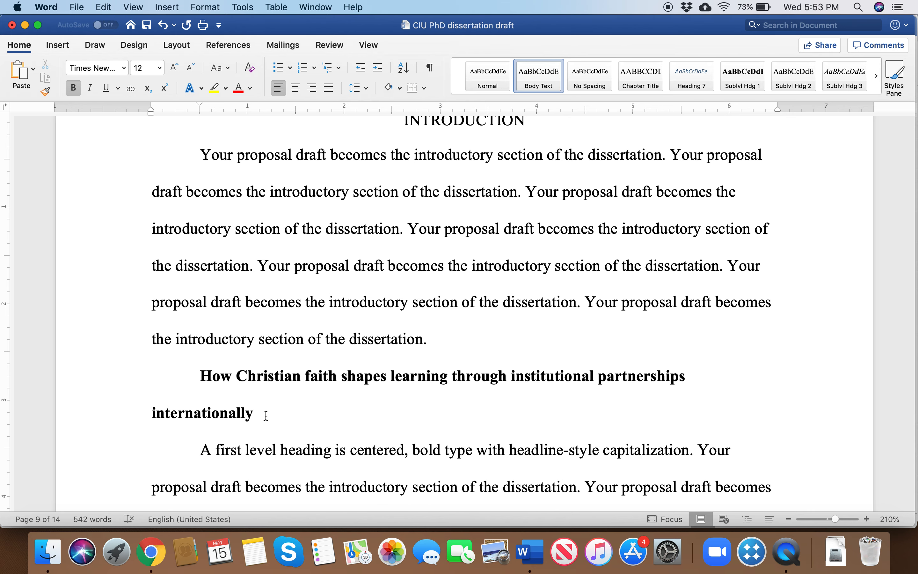
# Apply the Sublvl Hdg 1 style to the pasted "How Christian faith shapes learning…" title and check the Second Level Heading's style
pyautogui.tripleClick(247, 403)
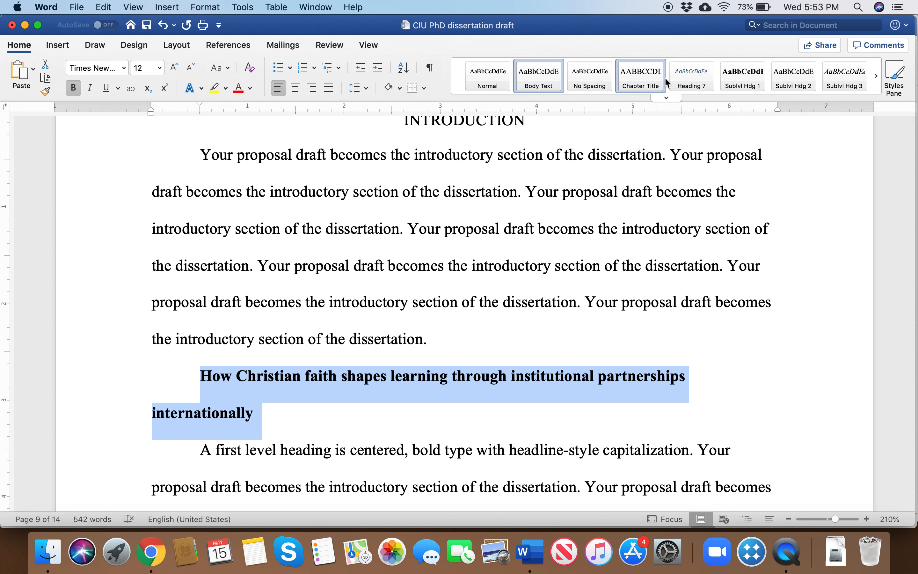
pyautogui.click(754, 84)
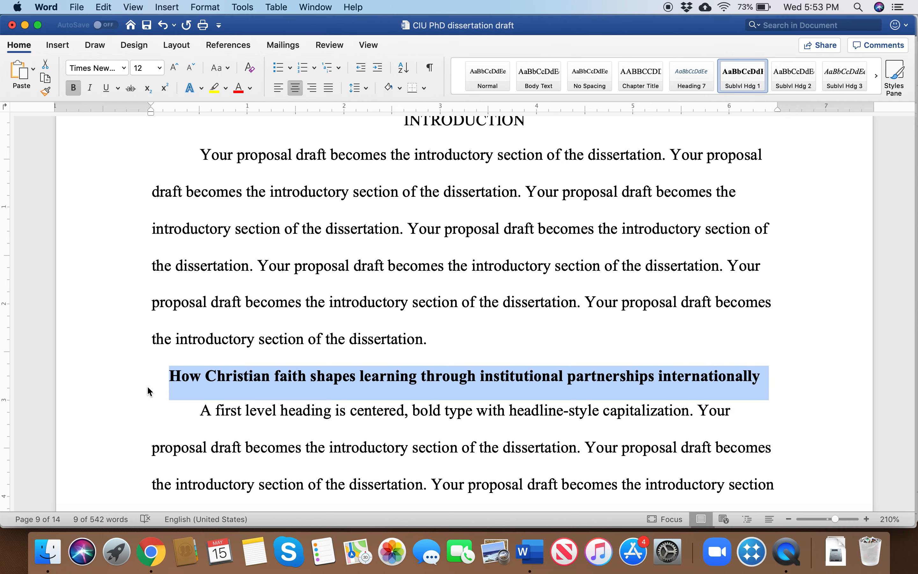
pyautogui.scroll(-5, 343, 385)
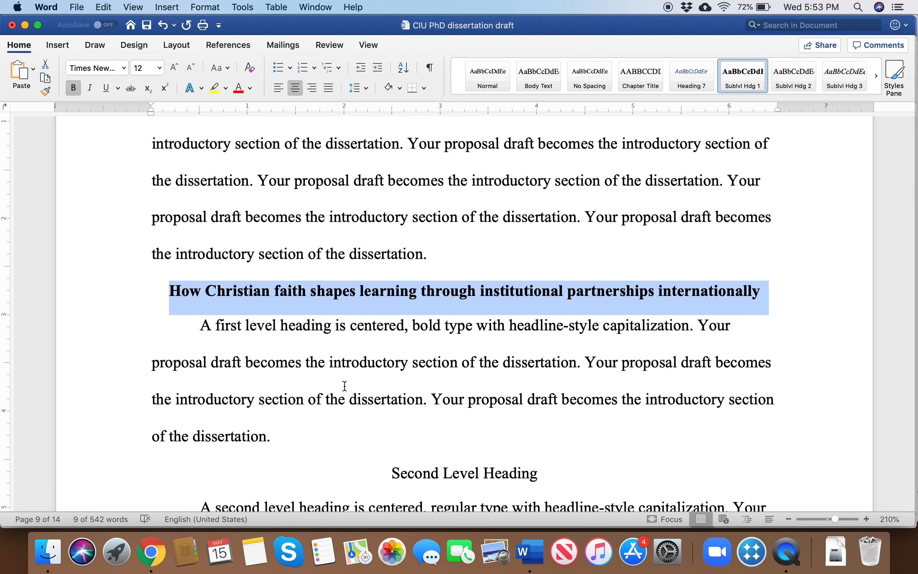
pyautogui.scroll(-6, 345, 386)
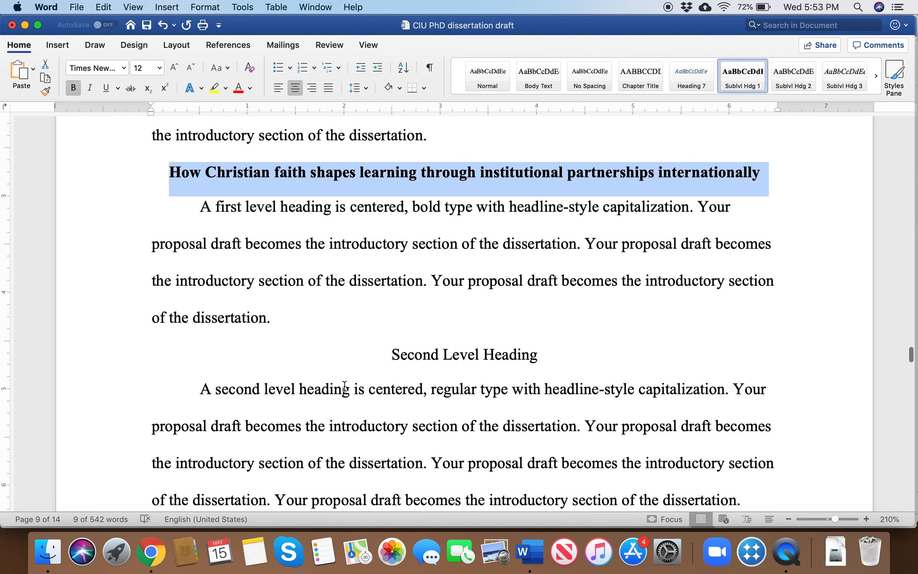
pyautogui.click(545, 361)
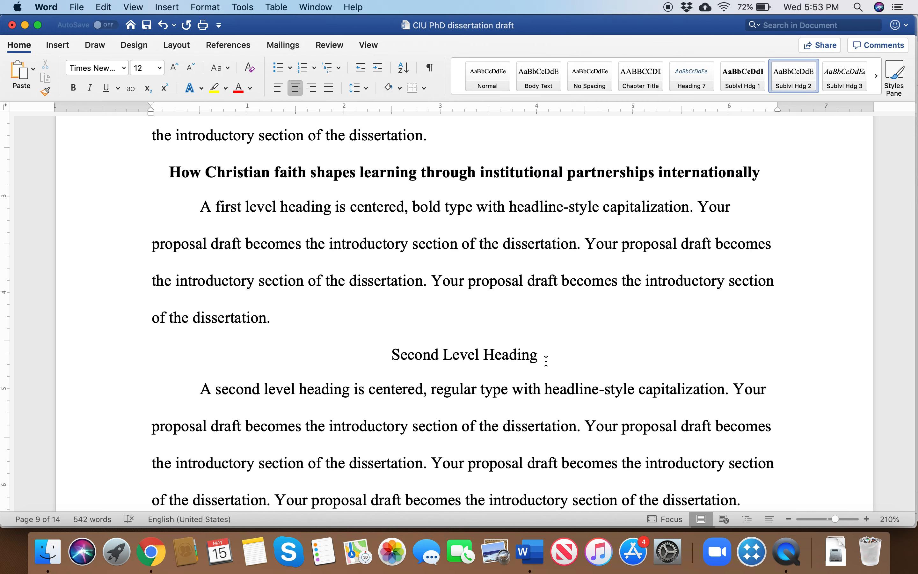
# Switch to the INCHE presentation summary and copy its body text from "My interest in the topic" through "described in scripture."
pyautogui.press('super+Tab')
pyautogui.press('super+Tab')
pyautogui.press('super+Tab')
pyautogui.press('super+Tab')
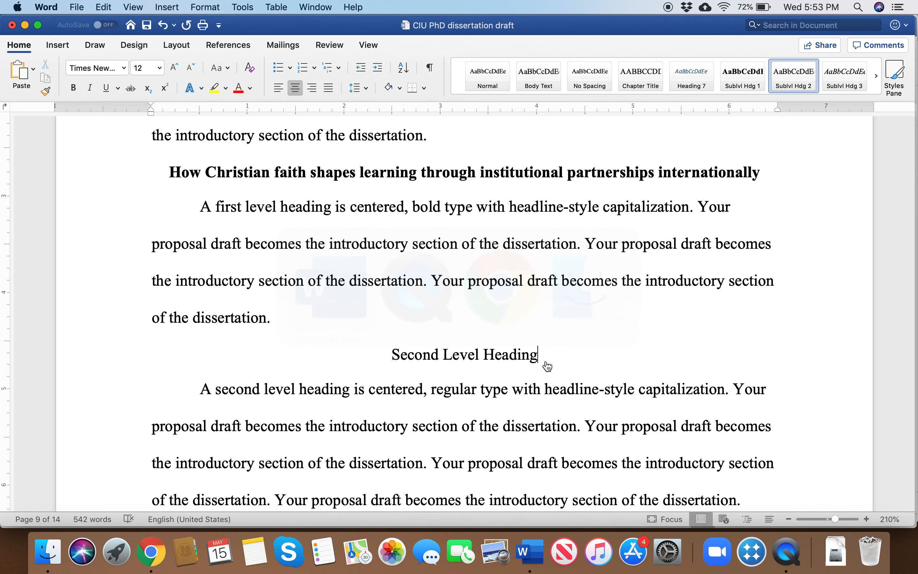
pyautogui.press('super+grave')
pyautogui.click(343, 315)
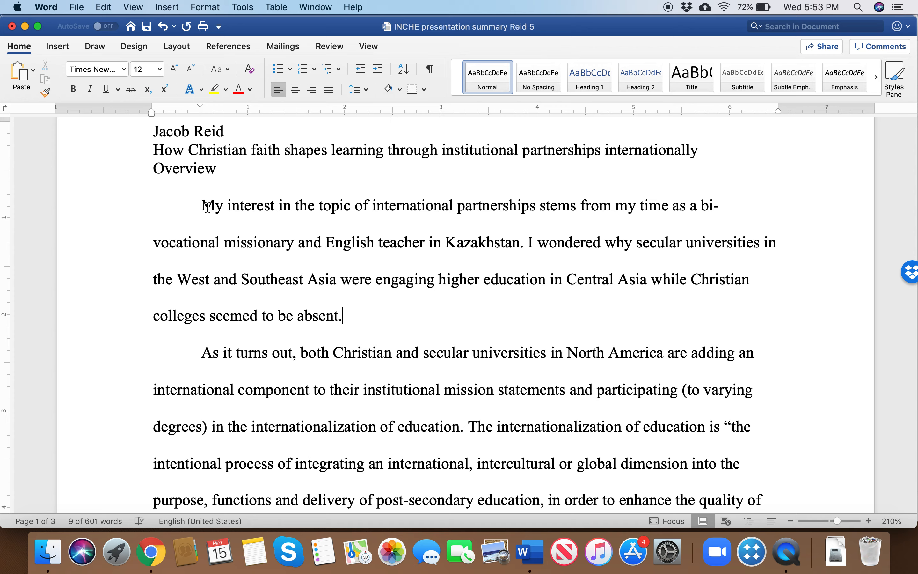
pyautogui.moveTo(198, 205); pyautogui.dragTo(664, 444)
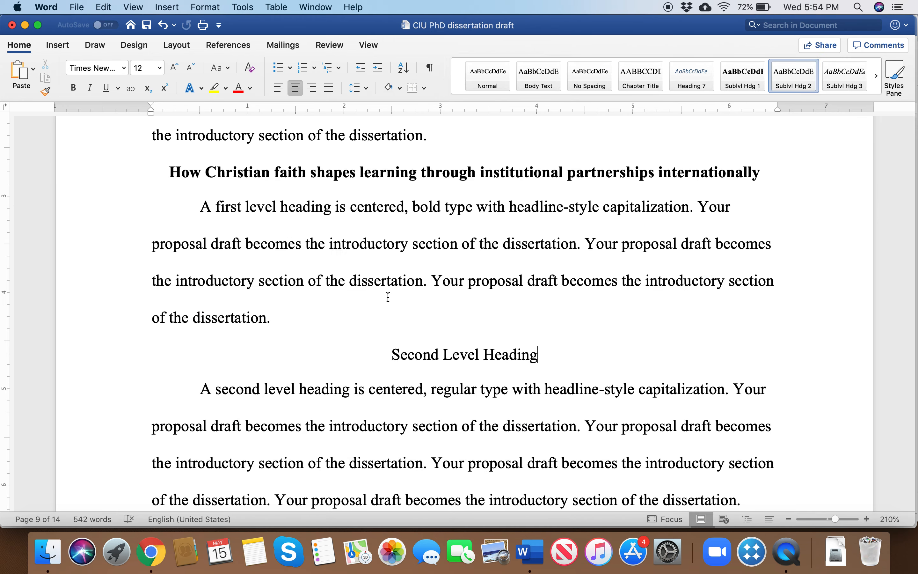
# Paste the copied text over the draft's Introduction content from its first paragraph through the Fourth level heading, using Keep Text Only
pyautogui.scroll(5, 360, 226)
pyautogui.scroll(5, 360, 226)
pyautogui.scroll(-4, 330, 224)
pyautogui.moveTo(200, 261); pyautogui.dragTo(536, 413)
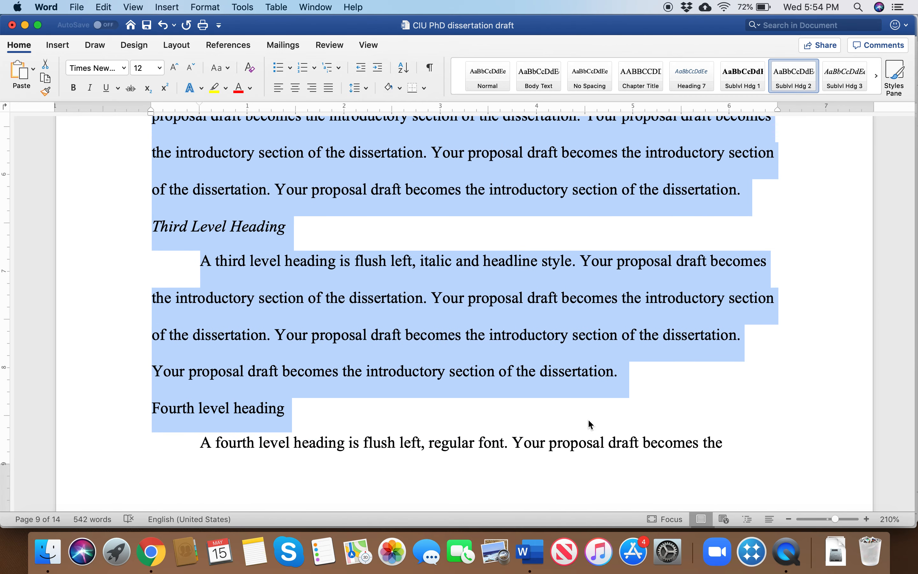
pyautogui.press('super+v')
pyautogui.click(283, 269)
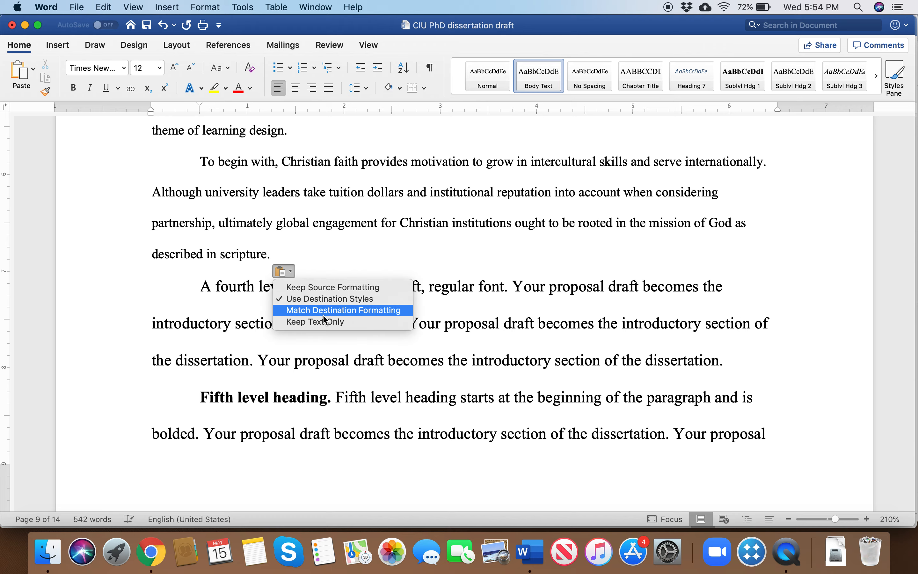
pyautogui.click(307, 321)
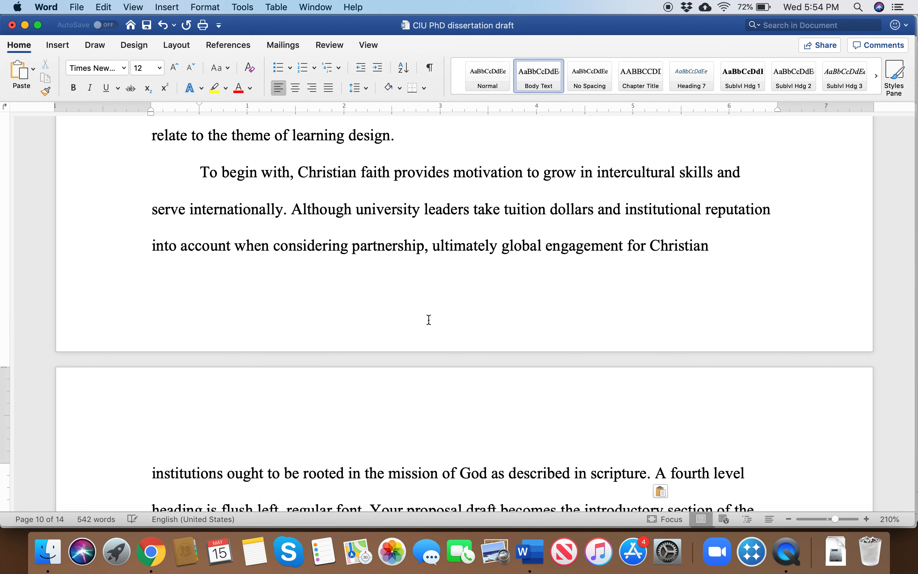
# Insert an "Overview" heading in the Sublvl Hdg 1 style above the "As it turns out" paragraph, removing that paragraph's extra indent
pyautogui.scroll(1, 429, 320)
pyautogui.scroll(10, 500, 309)
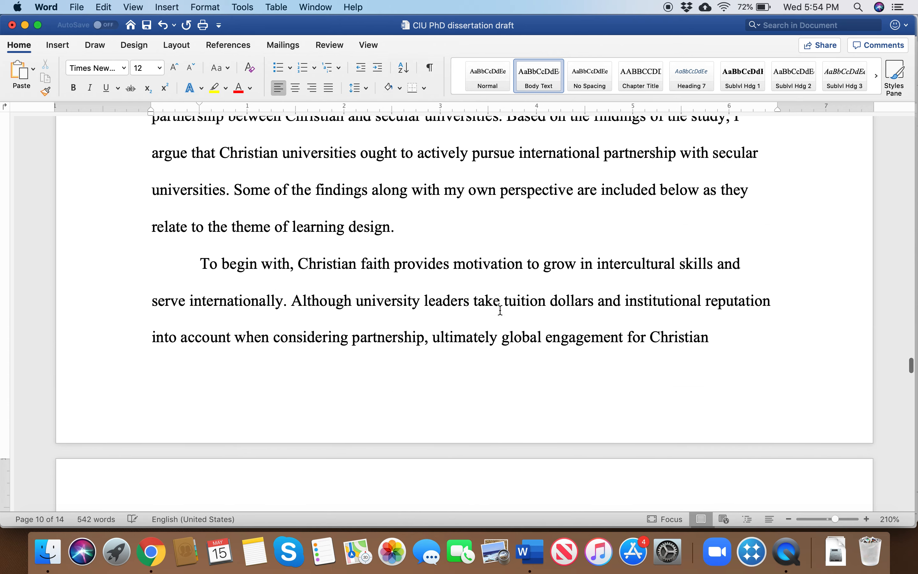
pyautogui.scroll(12, 499, 309)
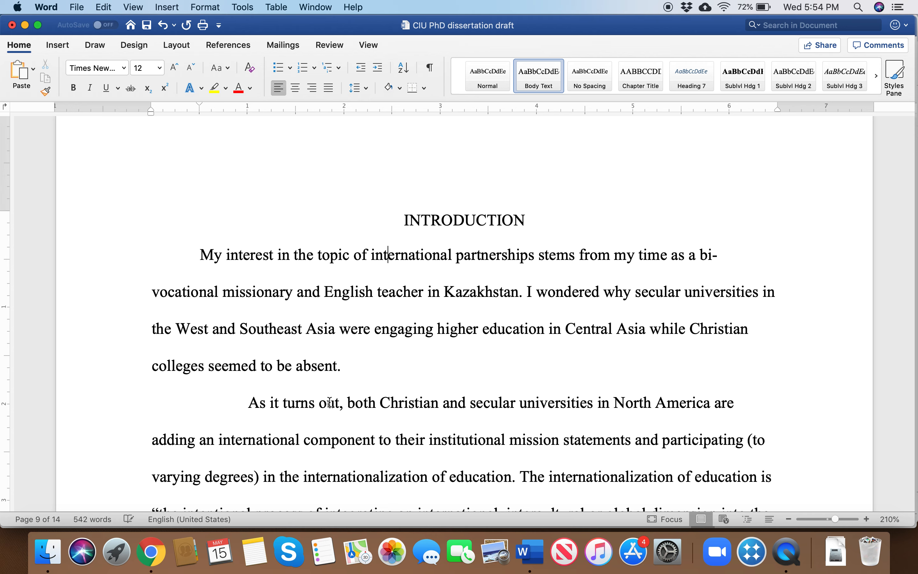
pyautogui.click(248, 402)
pyautogui.press('BackSpace')
pyautogui.press('Return')
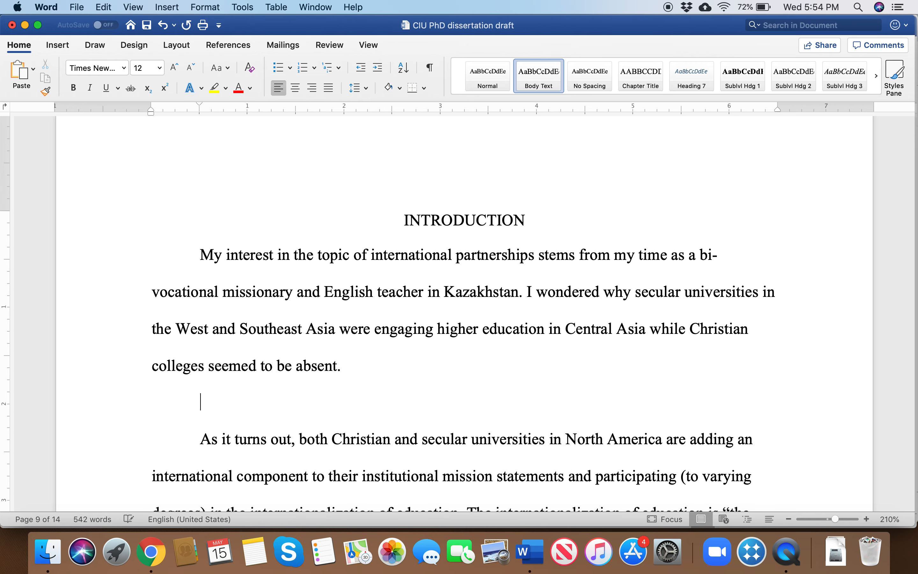
pyautogui.write('Overview')
pyautogui.click(109, 405)
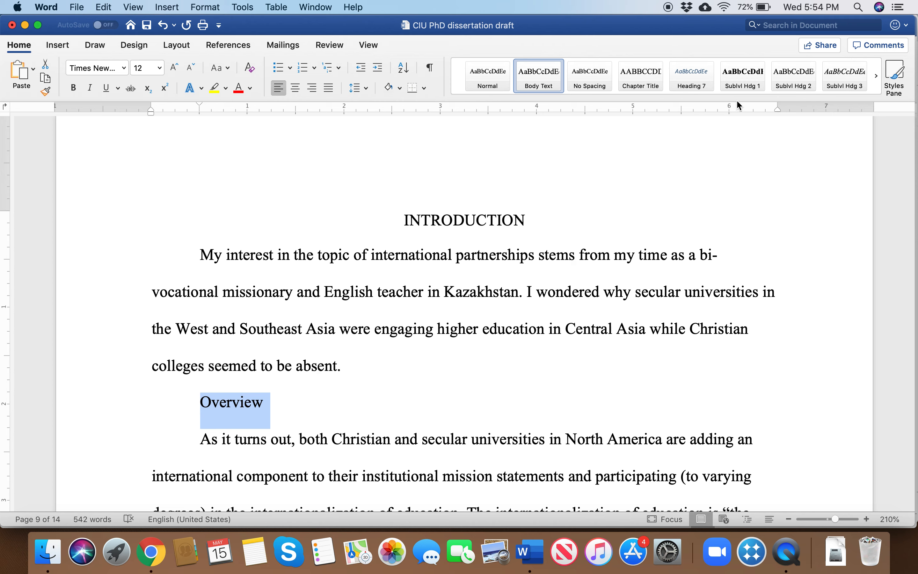
pyautogui.click(742, 75)
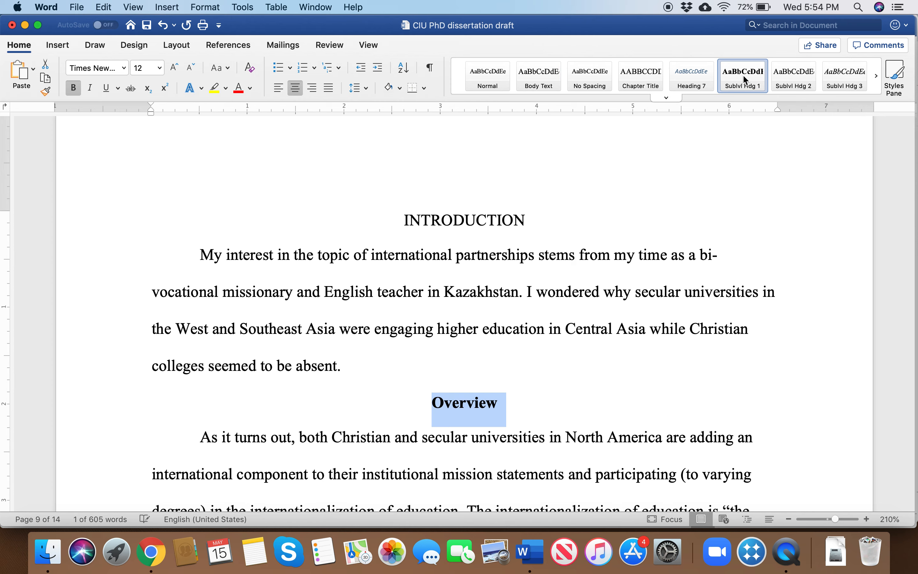
# Insert a "Historical Reasons" heading in the Sublvl Hdg 2 style above the "Institutional partnerships facilitate learning" paragraph
pyautogui.scroll(-5, 524, 314)
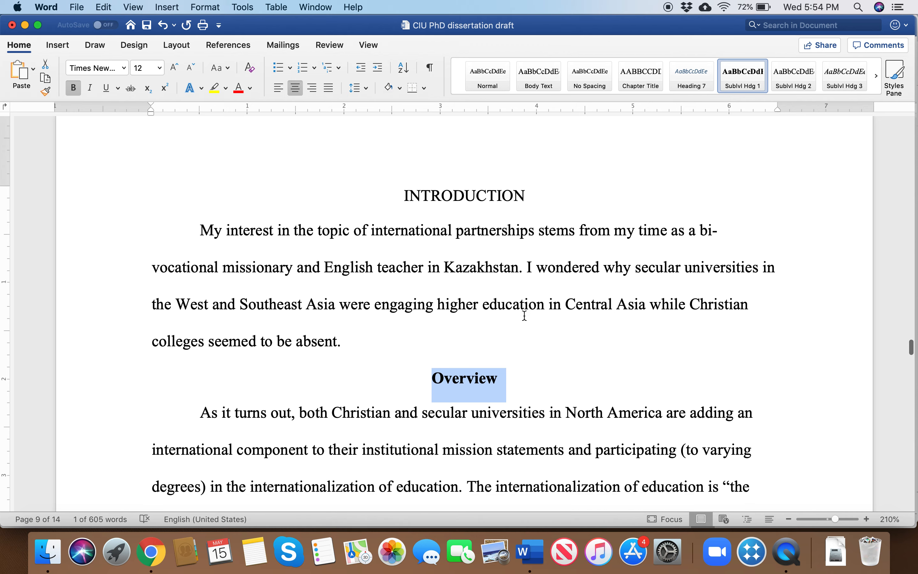
pyautogui.scroll(-1, 524, 315)
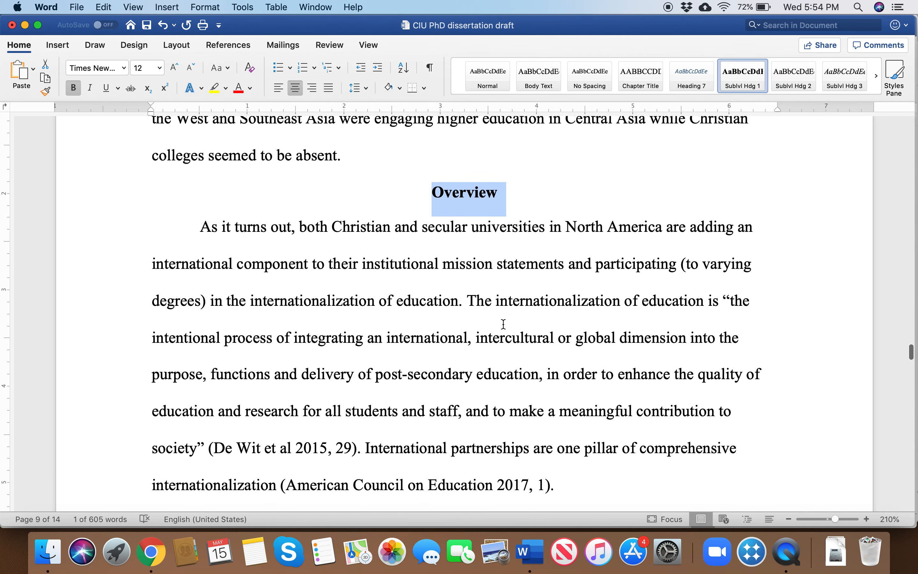
pyautogui.scroll(-5, 528, 421)
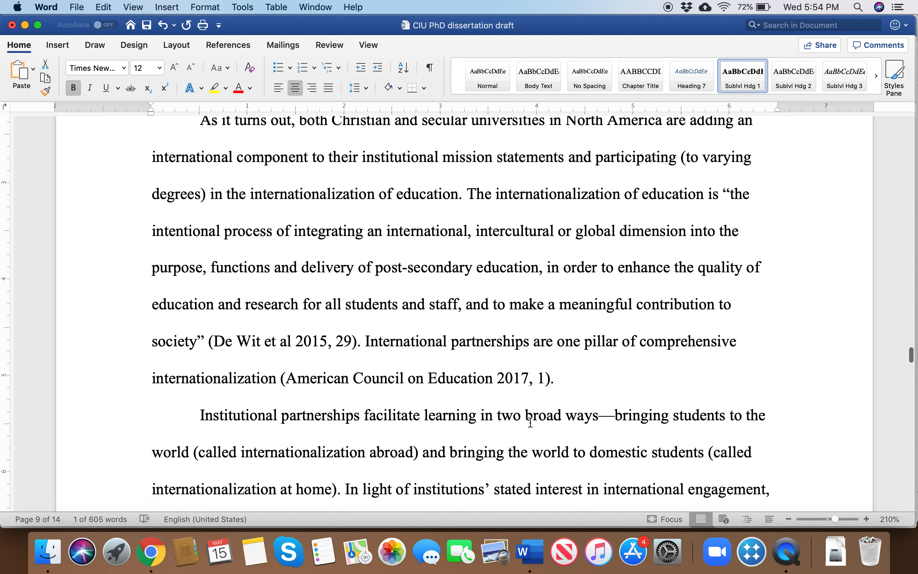
pyautogui.click(569, 372)
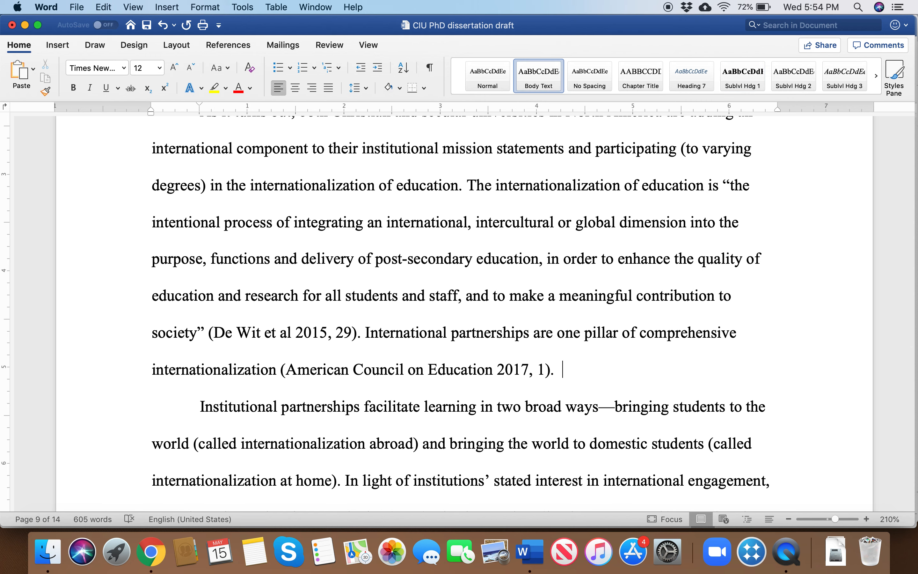
pyautogui.press('Return')
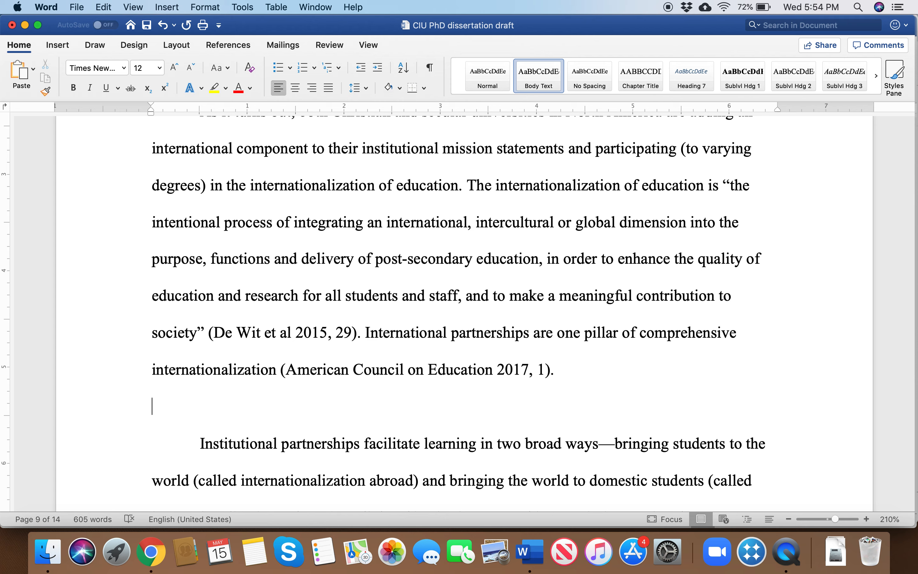
pyautogui.write('Hist')
pyautogui.write('o')
pyautogui.press('BackSpace')
pyautogui.write('torical ')
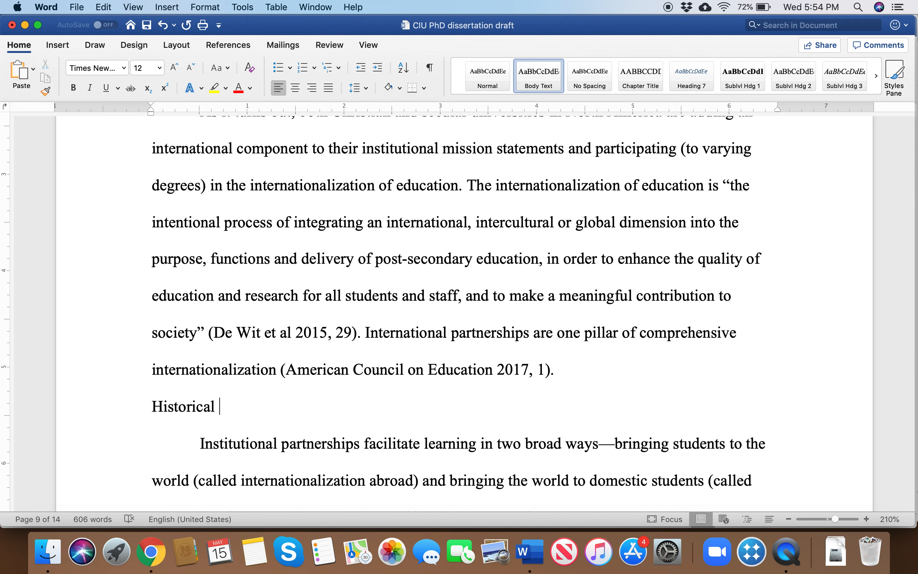
pyautogui.write('Reasons')
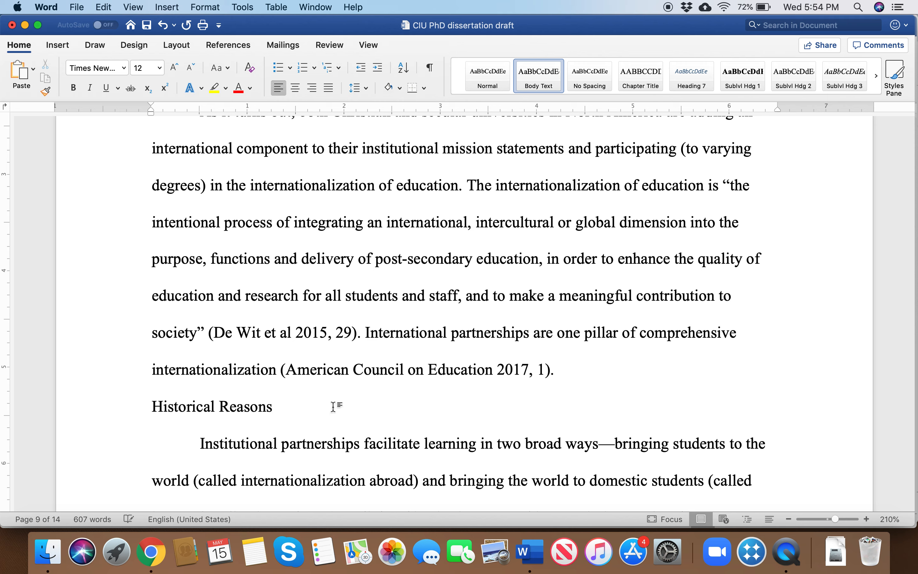
pyautogui.moveTo(280, 405); pyautogui.dragTo(156, 406)
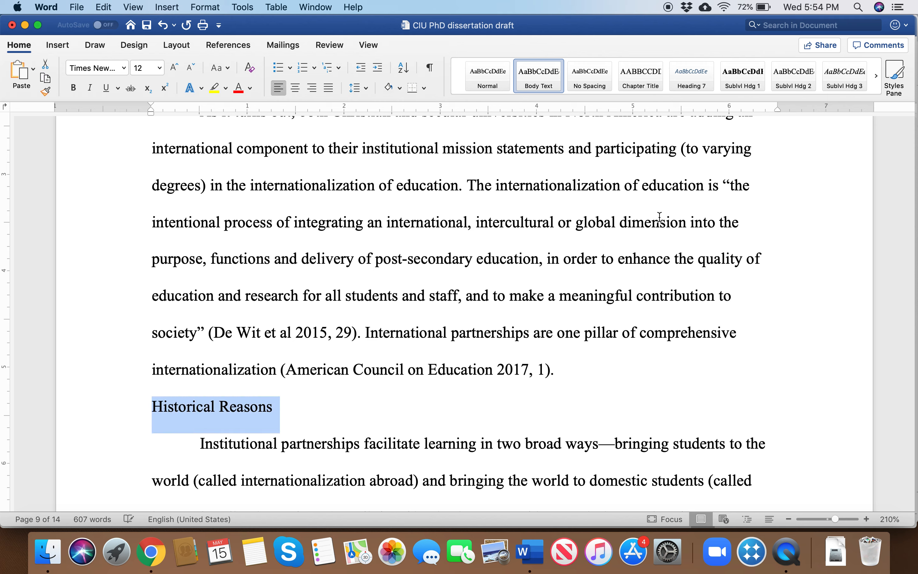
pyautogui.click(790, 76)
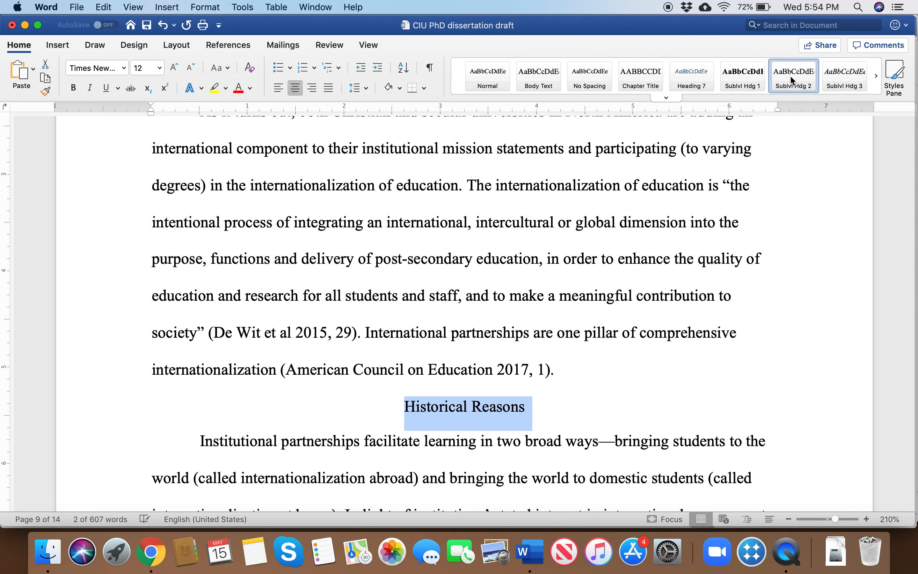
# Show the Navigation sidebar and use it to jump to the Overview heading
pyautogui.scroll(-3, 496, 261)
pyautogui.scroll(-3, 495, 261)
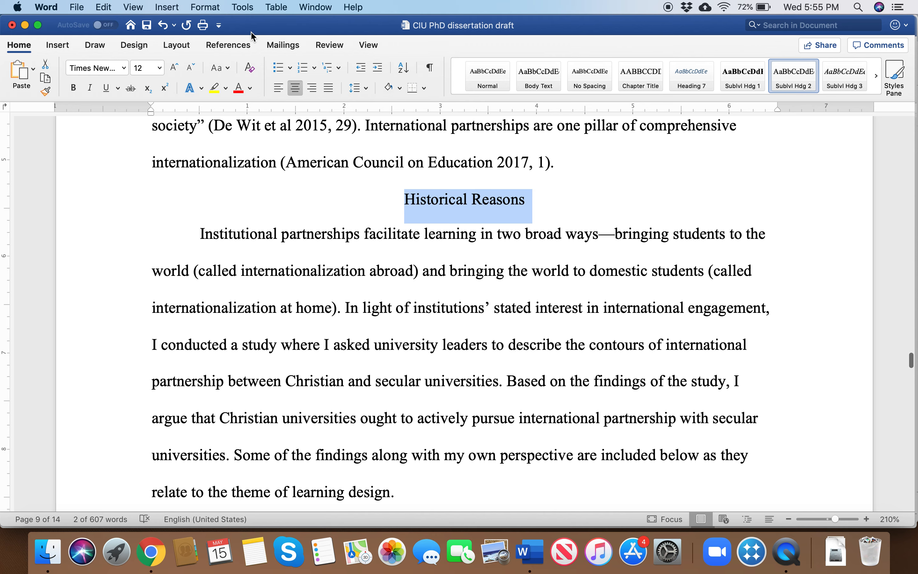
pyautogui.click(246, 6)
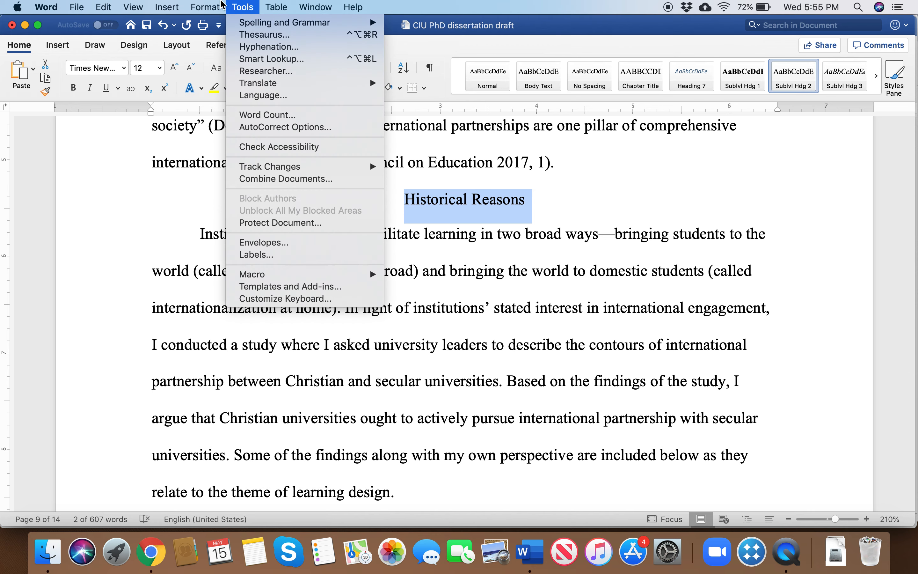
pyautogui.moveTo(137, 4)
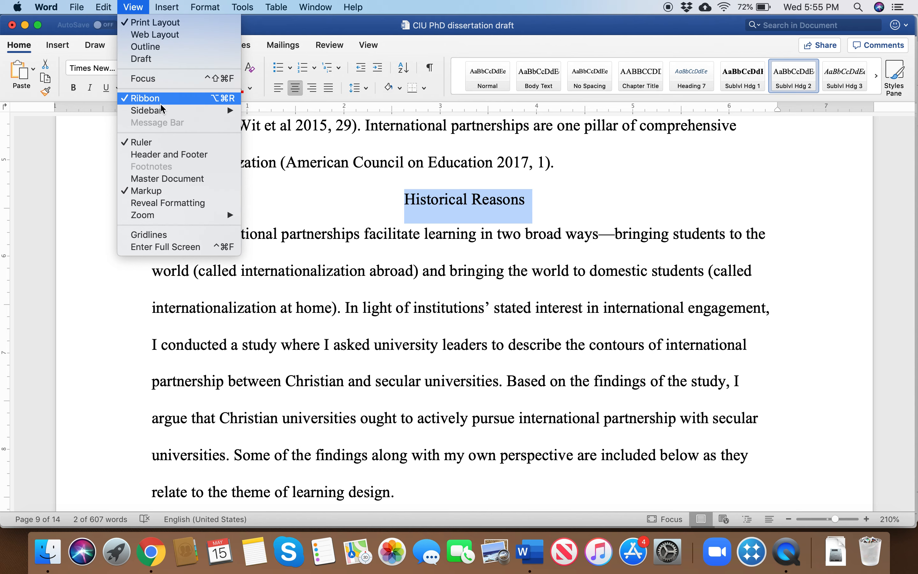
pyautogui.moveTo(182, 110)
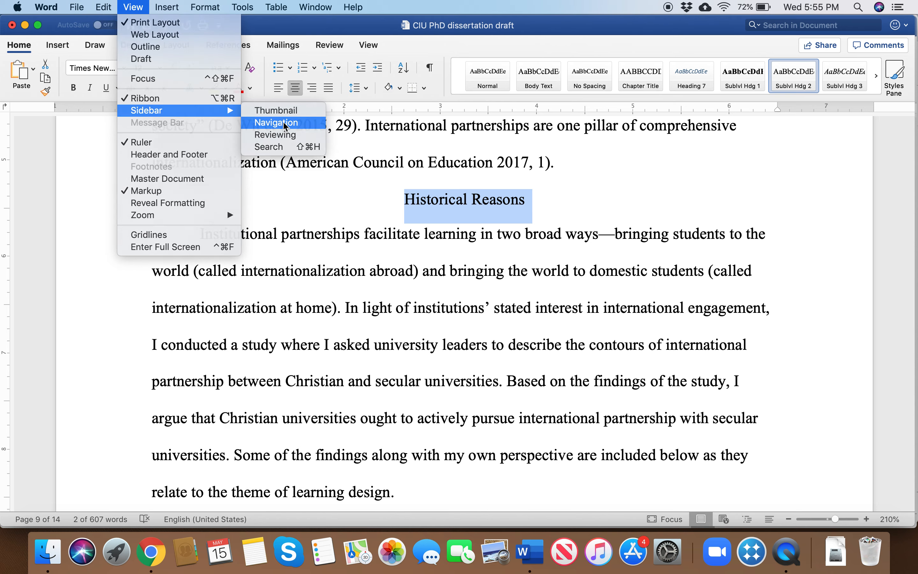
pyautogui.click(271, 126)
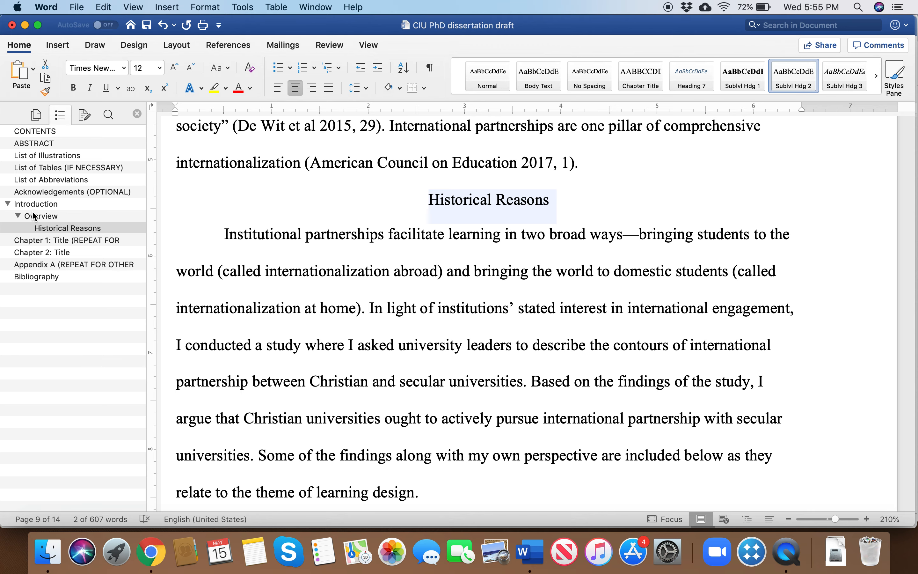
pyautogui.click(48, 217)
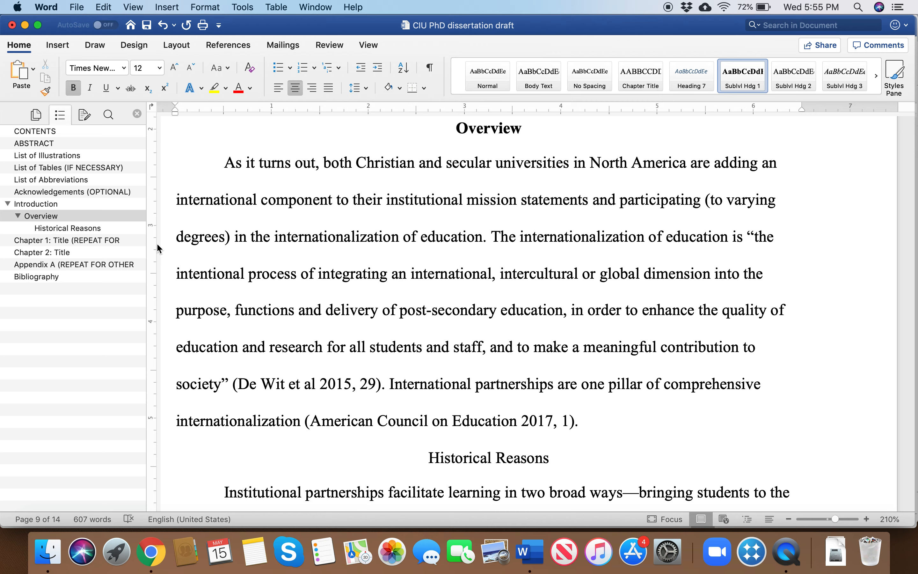
# Insert a "Philosophical Reasons" heading in the Sublvl Hdg 2 style above the "To begin with, Christian faith" paragraph
pyautogui.scroll(-15, 335, 289)
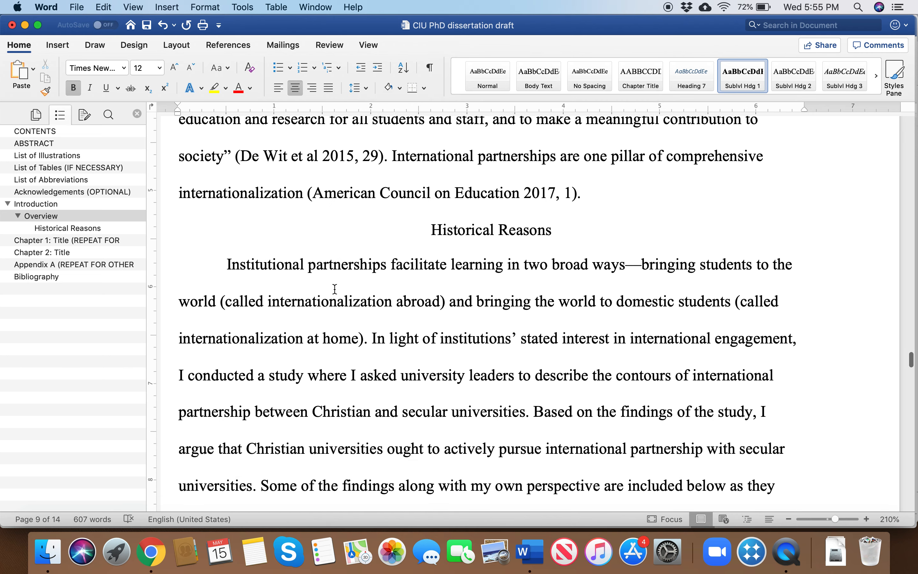
pyautogui.click(437, 320)
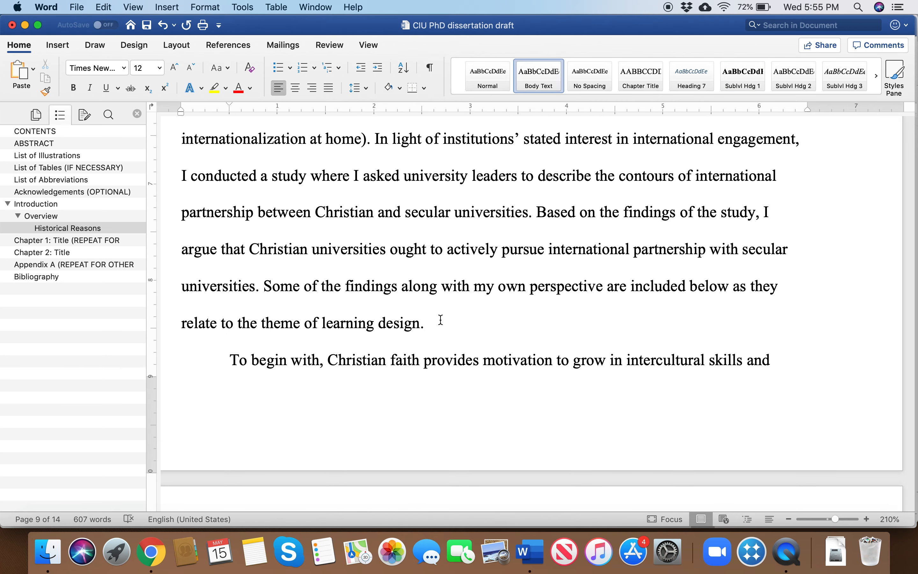
pyautogui.press('Return')
pyautogui.write('Phi')
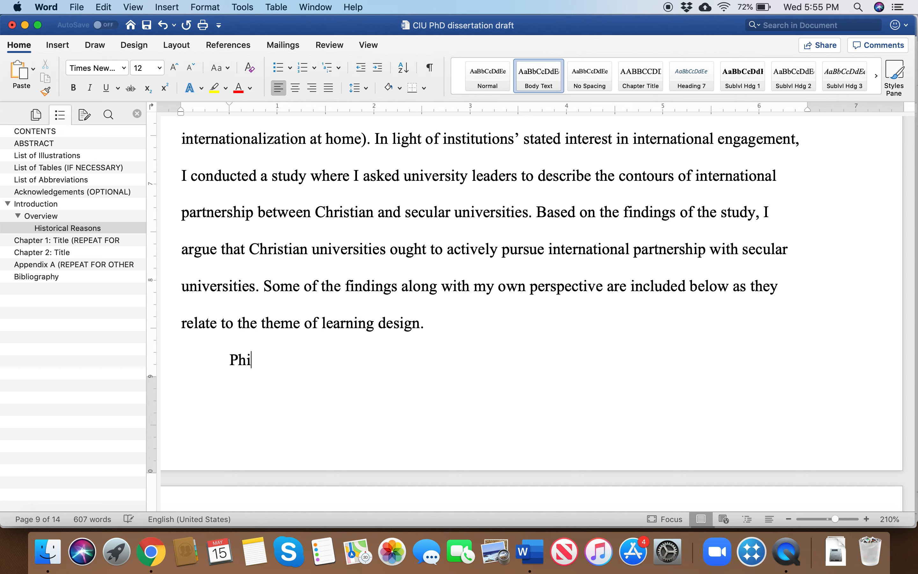
pyautogui.write('losophical Reasons')
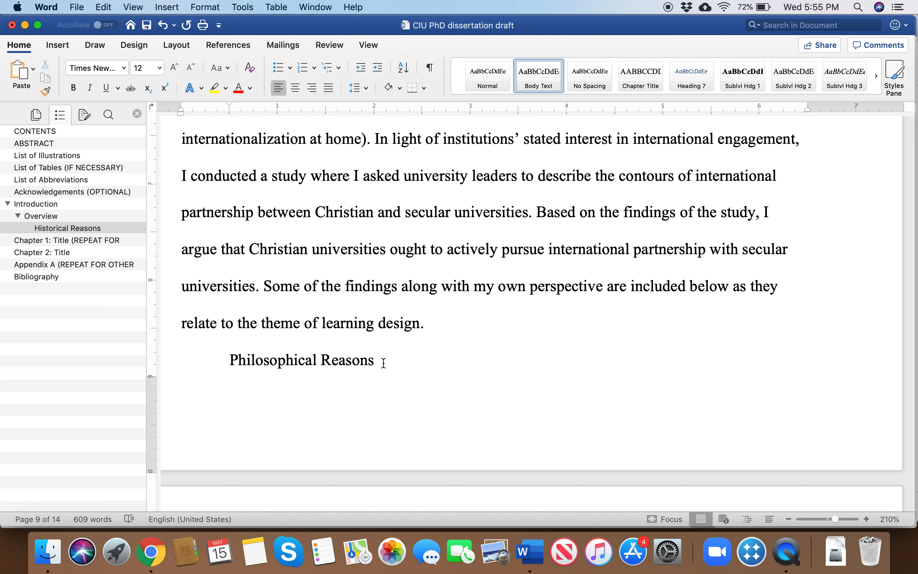
pyautogui.moveTo(384, 362); pyautogui.dragTo(230, 360)
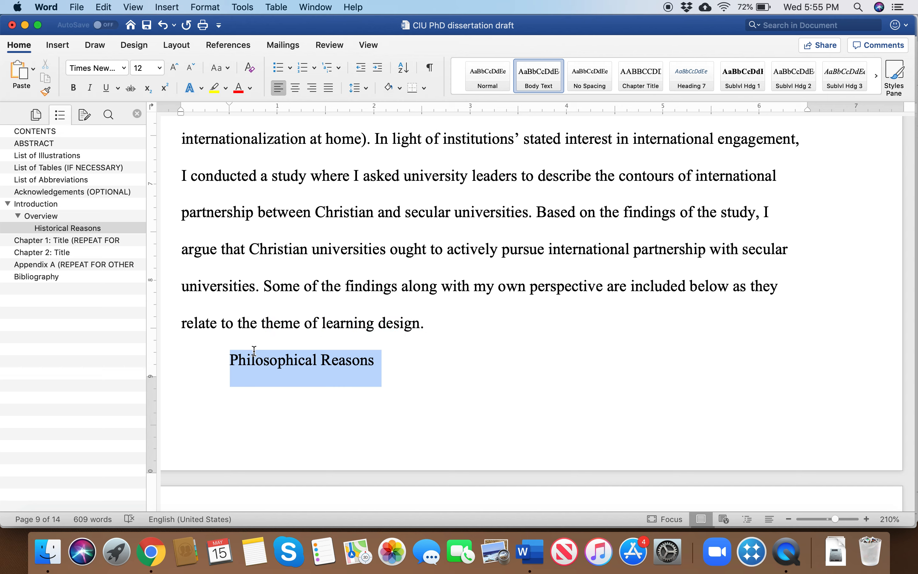
pyautogui.click(804, 77)
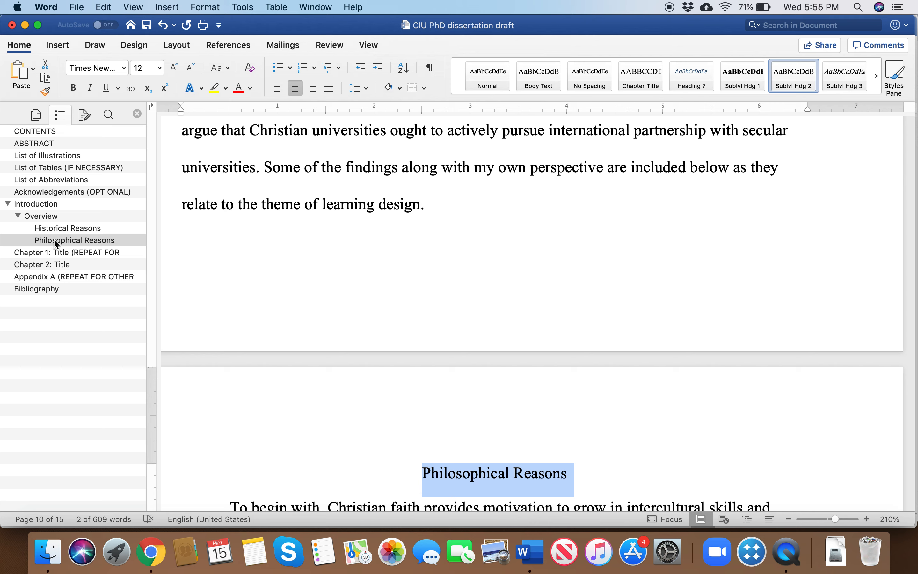
# Insert a "Sociological Reasons" heading in the Sublvl Hdg 2 style above the "A fourth level heading is flush left" paragraph
pyautogui.scroll(-10, 347, 326)
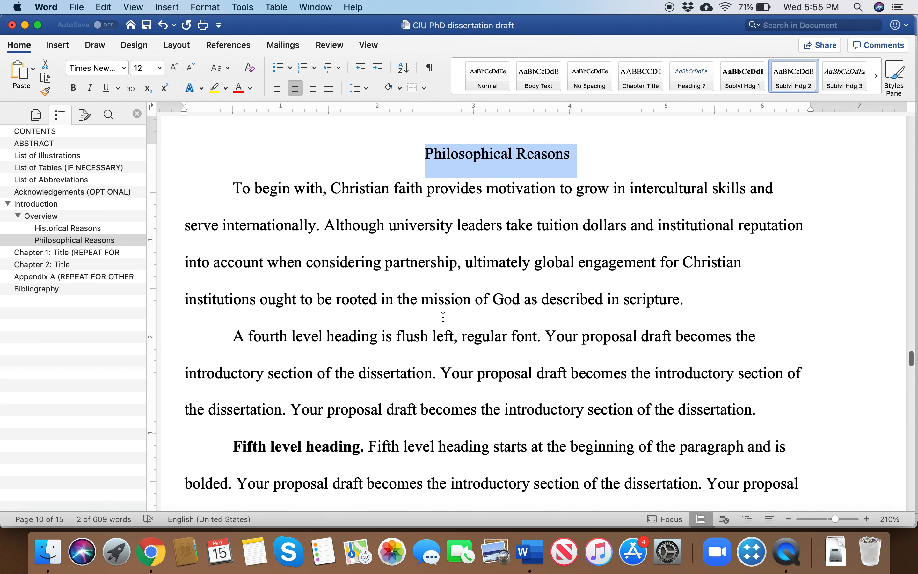
pyautogui.click(707, 304)
pyautogui.press('Return')
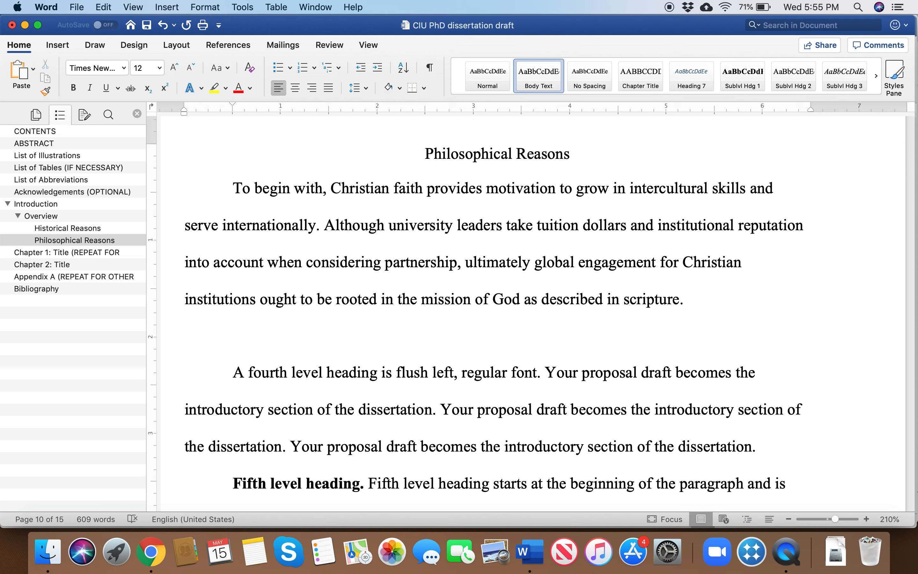
pyautogui.write('Sociological Reasons')
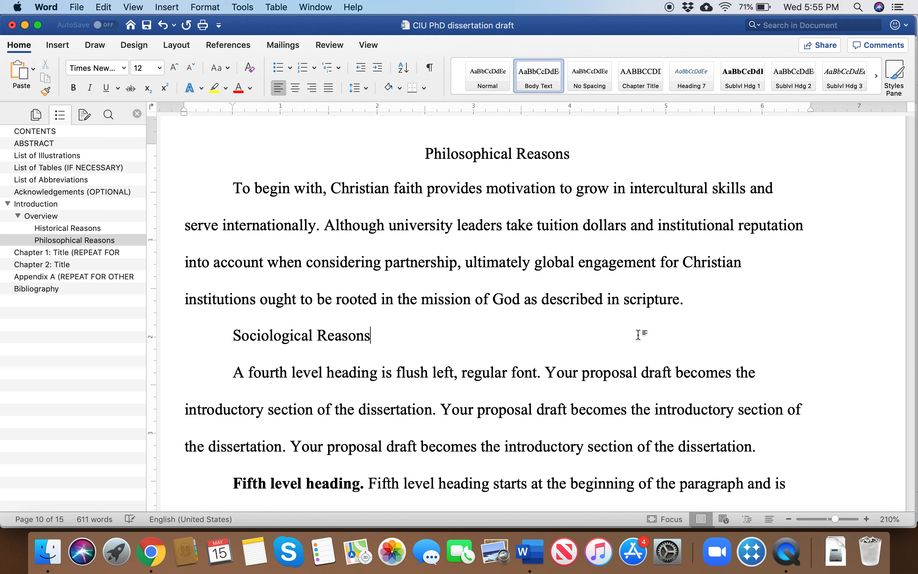
pyautogui.moveTo(373, 334); pyautogui.dragTo(246, 334)
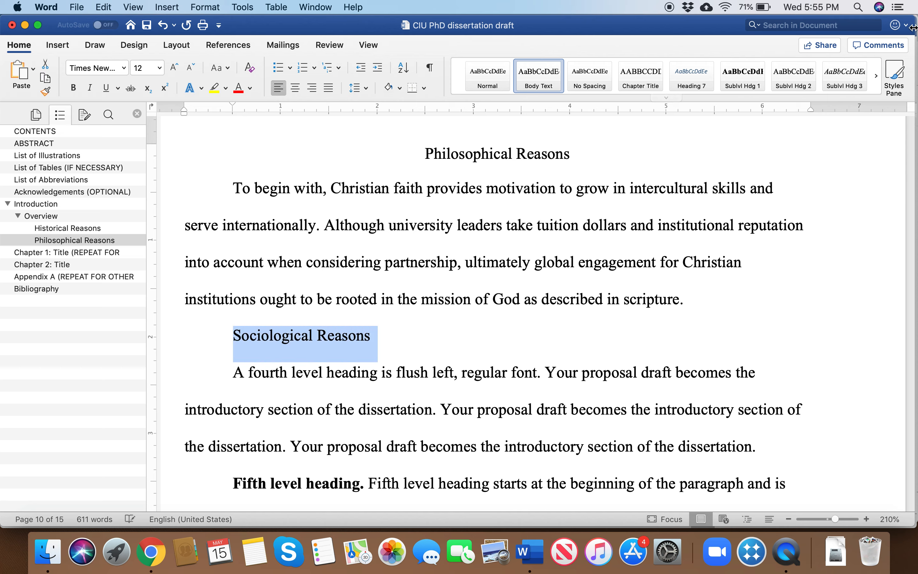
pyautogui.click(792, 84)
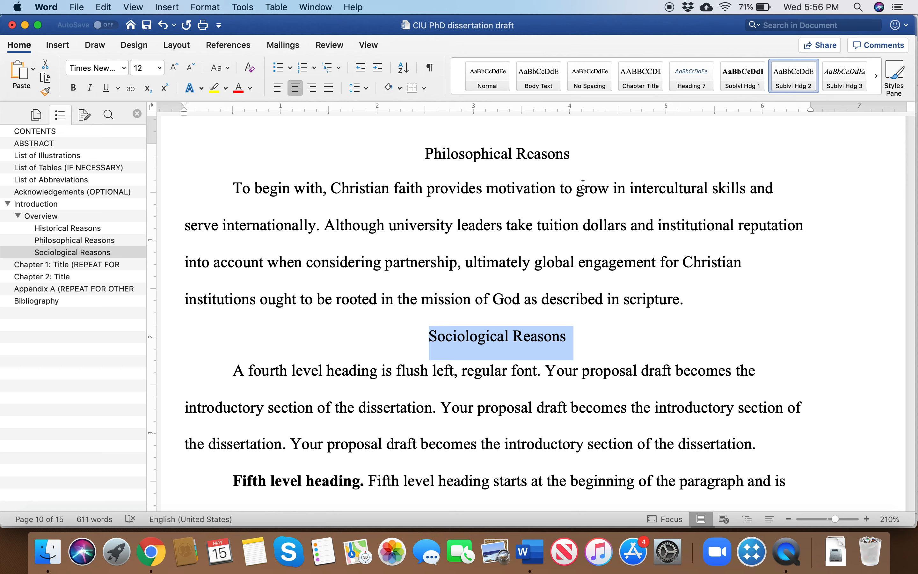
# Split the Philosophical Reasons paragraph before "Although university leaders" and insert an "Educational Theory" heading there in the Sublvl Hdg 3 style
pyautogui.click(695, 296)
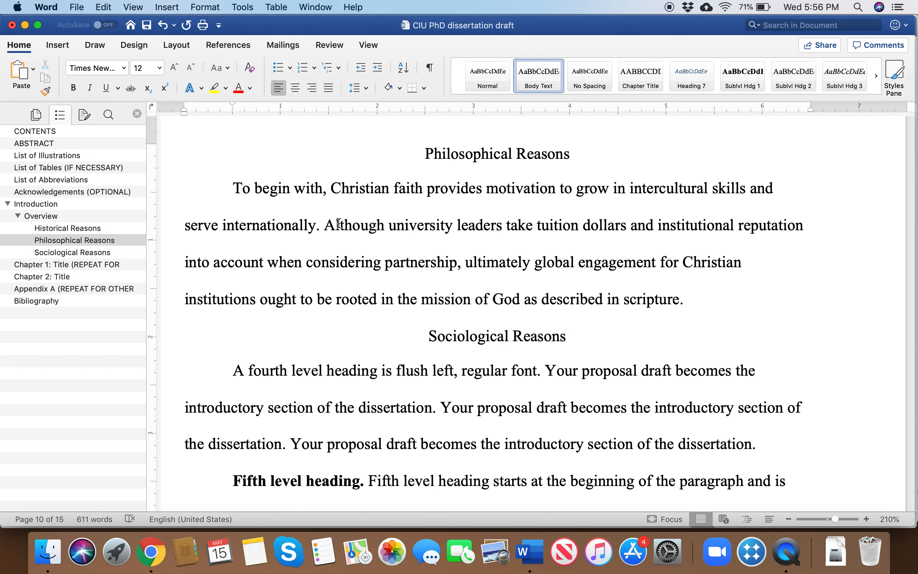
pyautogui.click(326, 227)
pyautogui.press('BackSpace')
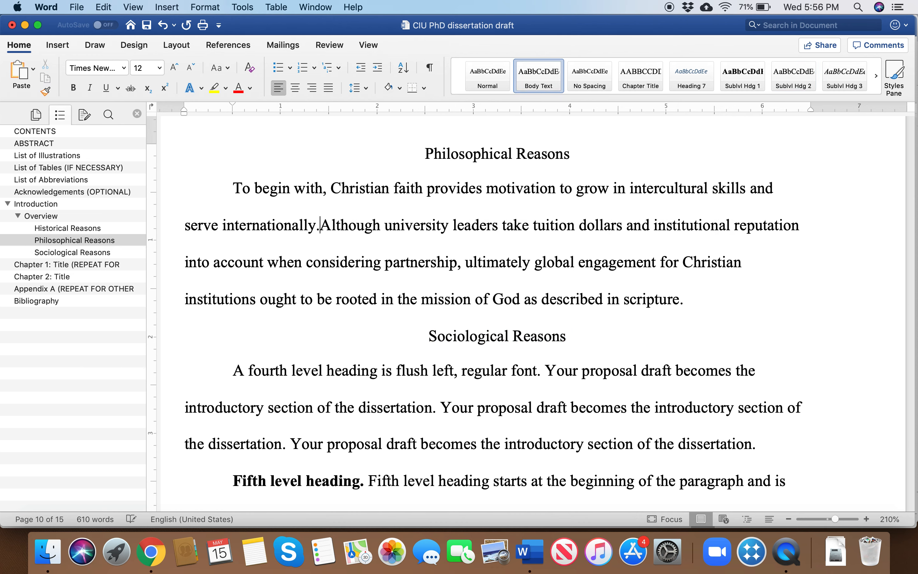
pyautogui.press('Return')
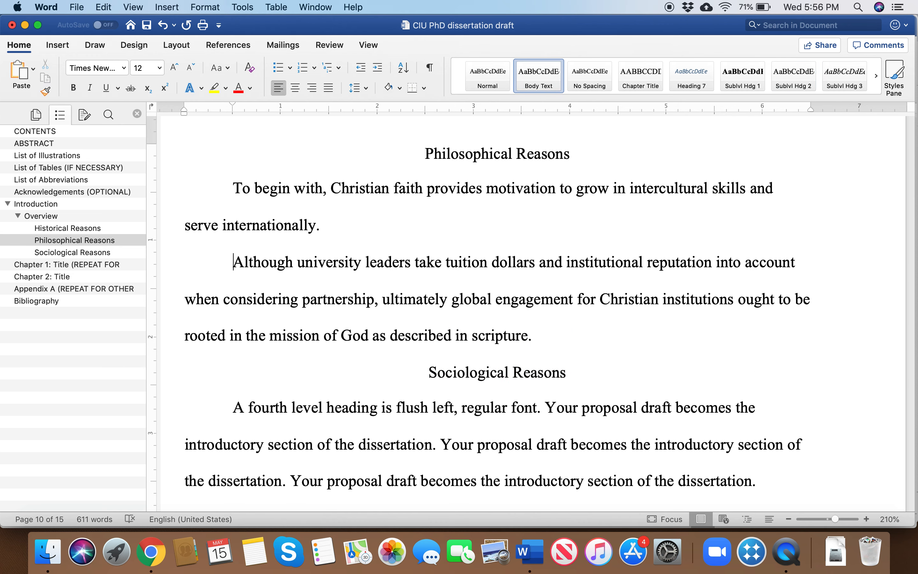
pyautogui.press('Return')
pyautogui.click(234, 261)
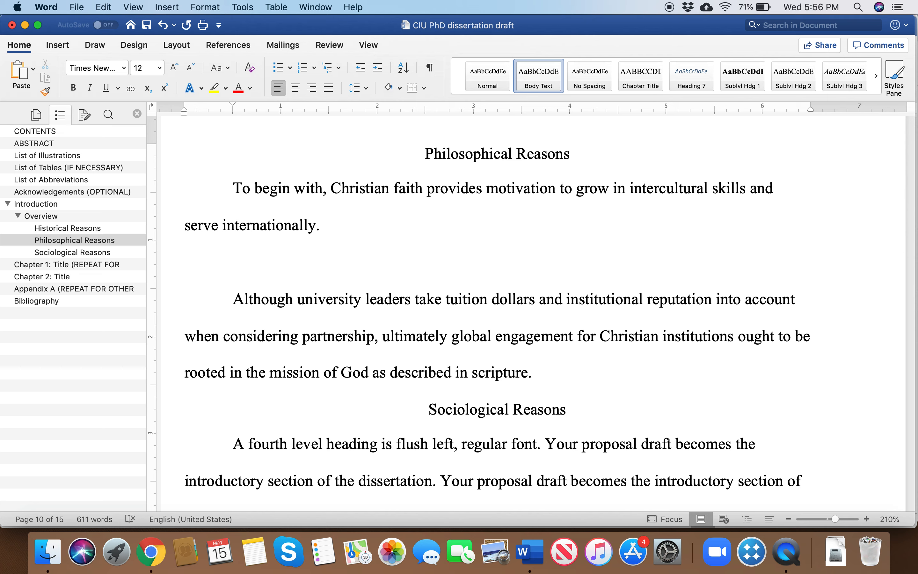
pyautogui.write('Educationa')
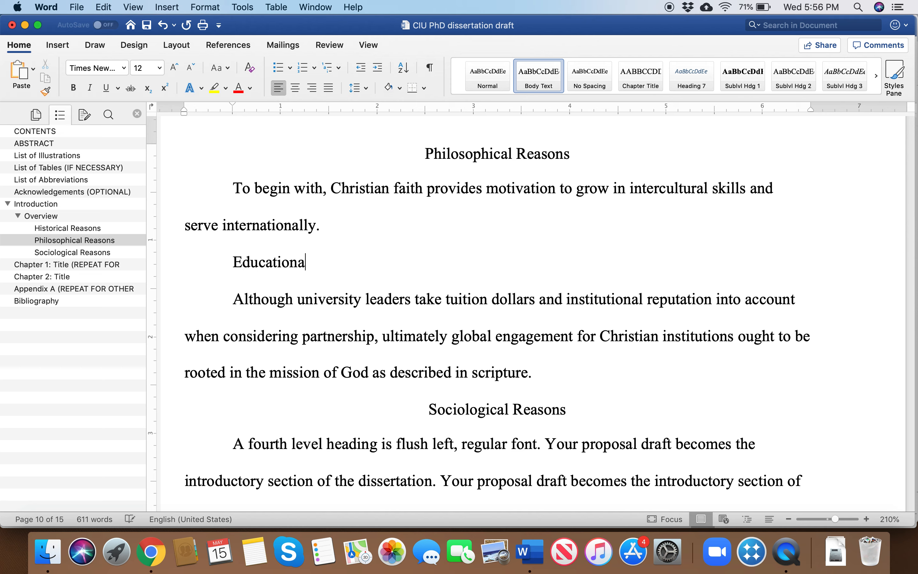
pyautogui.write('l Theory')
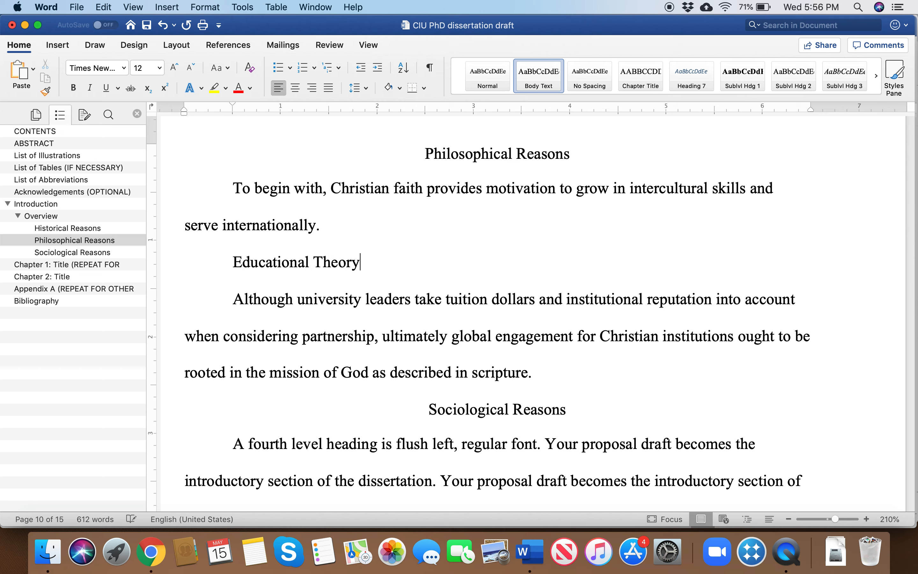
pyautogui.moveTo(369, 261); pyautogui.dragTo(249, 267)
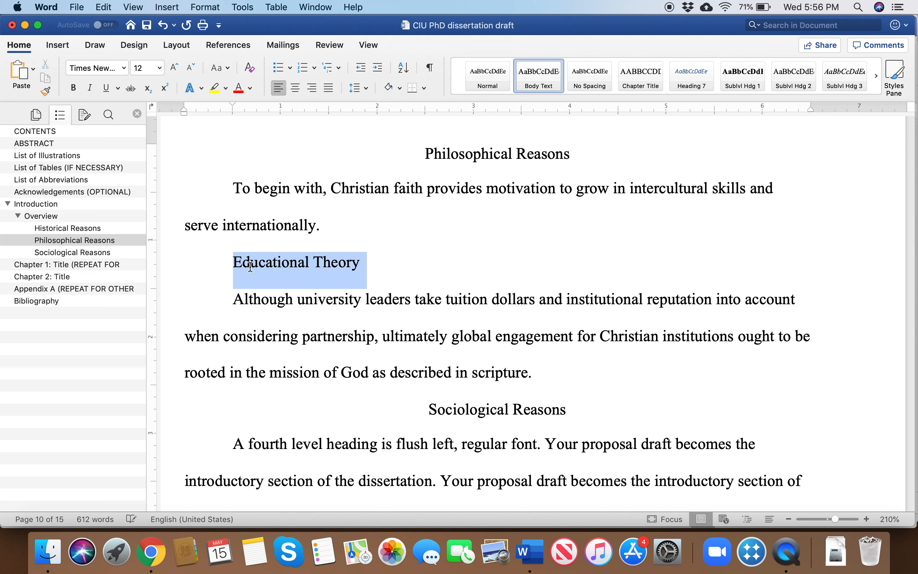
pyautogui.click(845, 72)
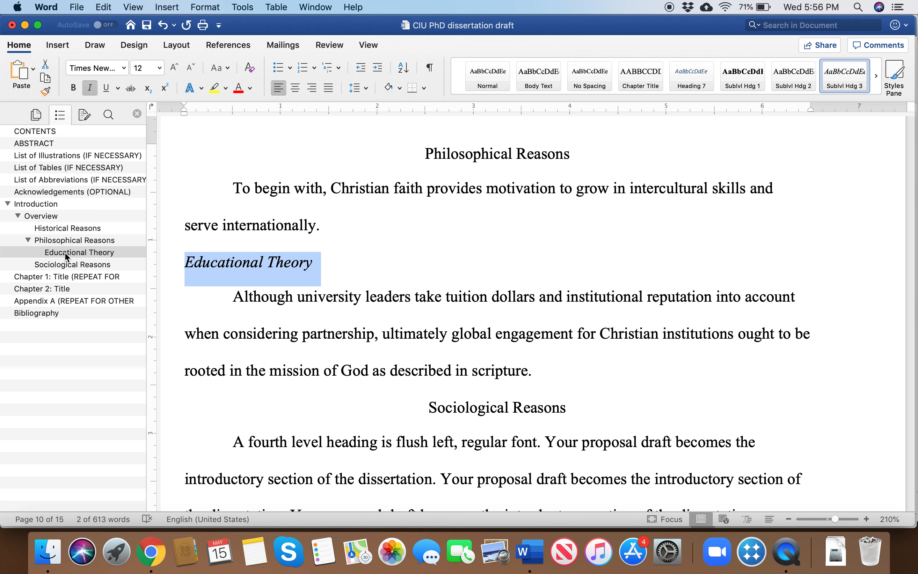
pyautogui.click(310, 271)
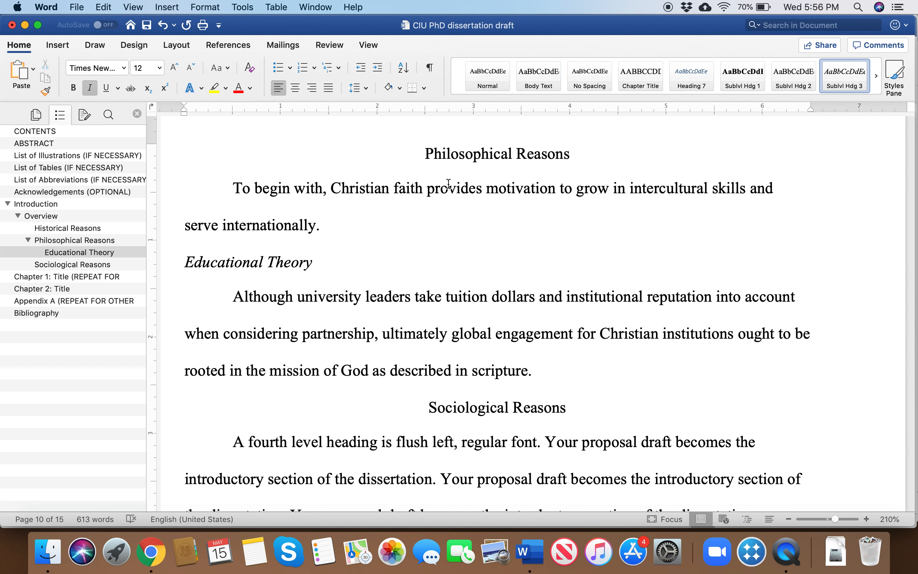
# Collapse and re-expand Philosophical Reasons and Overview in the document outline, jump to Chapter 1, and return to Philosophical Reasons
pyautogui.click(28, 237)
pyautogui.click(28, 237)
pyautogui.click(18, 214)
pyautogui.click(19, 214)
pyautogui.click(31, 278)
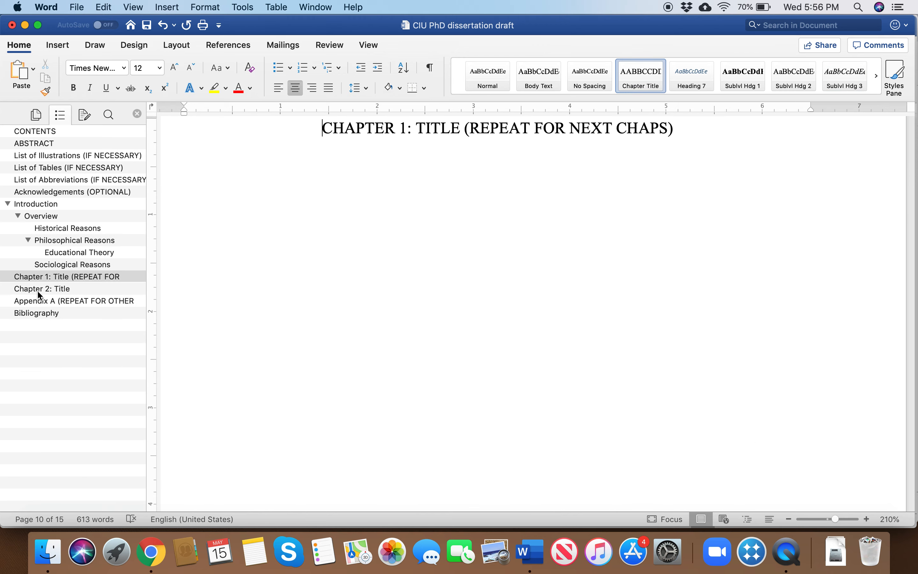
pyautogui.click(44, 241)
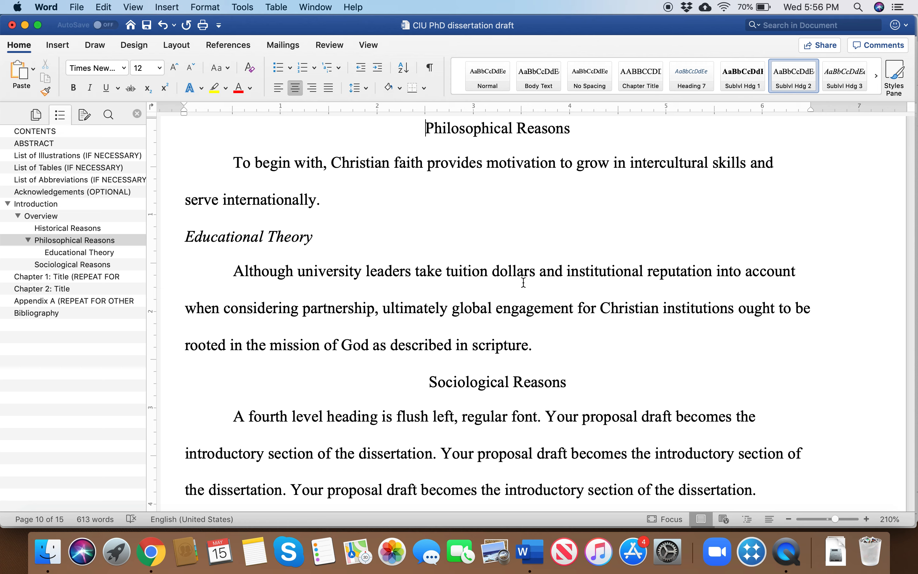